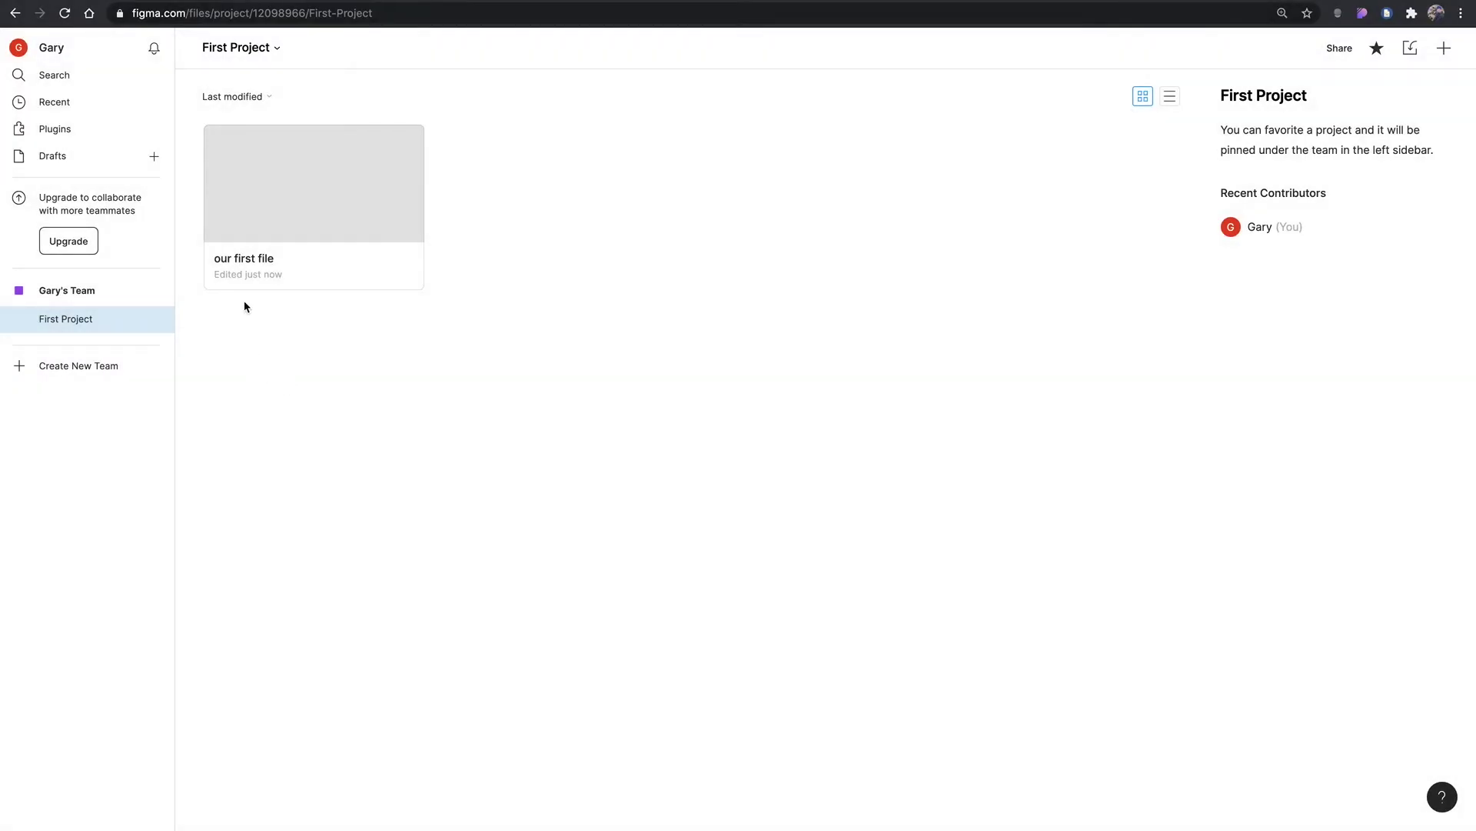
Rename the 'our first file' card but keep its original name
{"action": "left_click", "coordinate": [245, 262]}
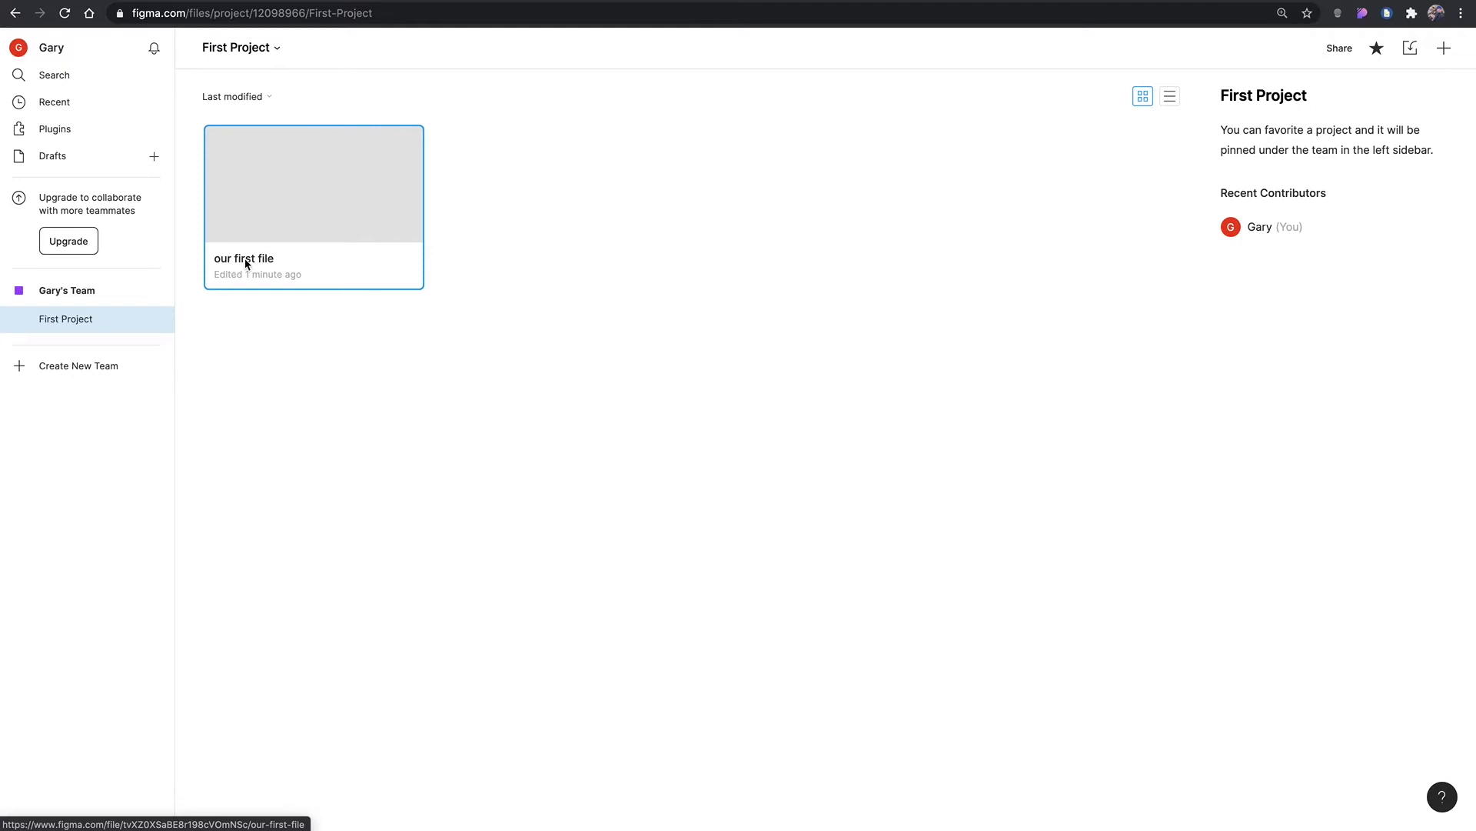
{"action": "right_click", "coordinate": [245, 261]}
{"action": "left_click", "coordinate": [278, 426]}
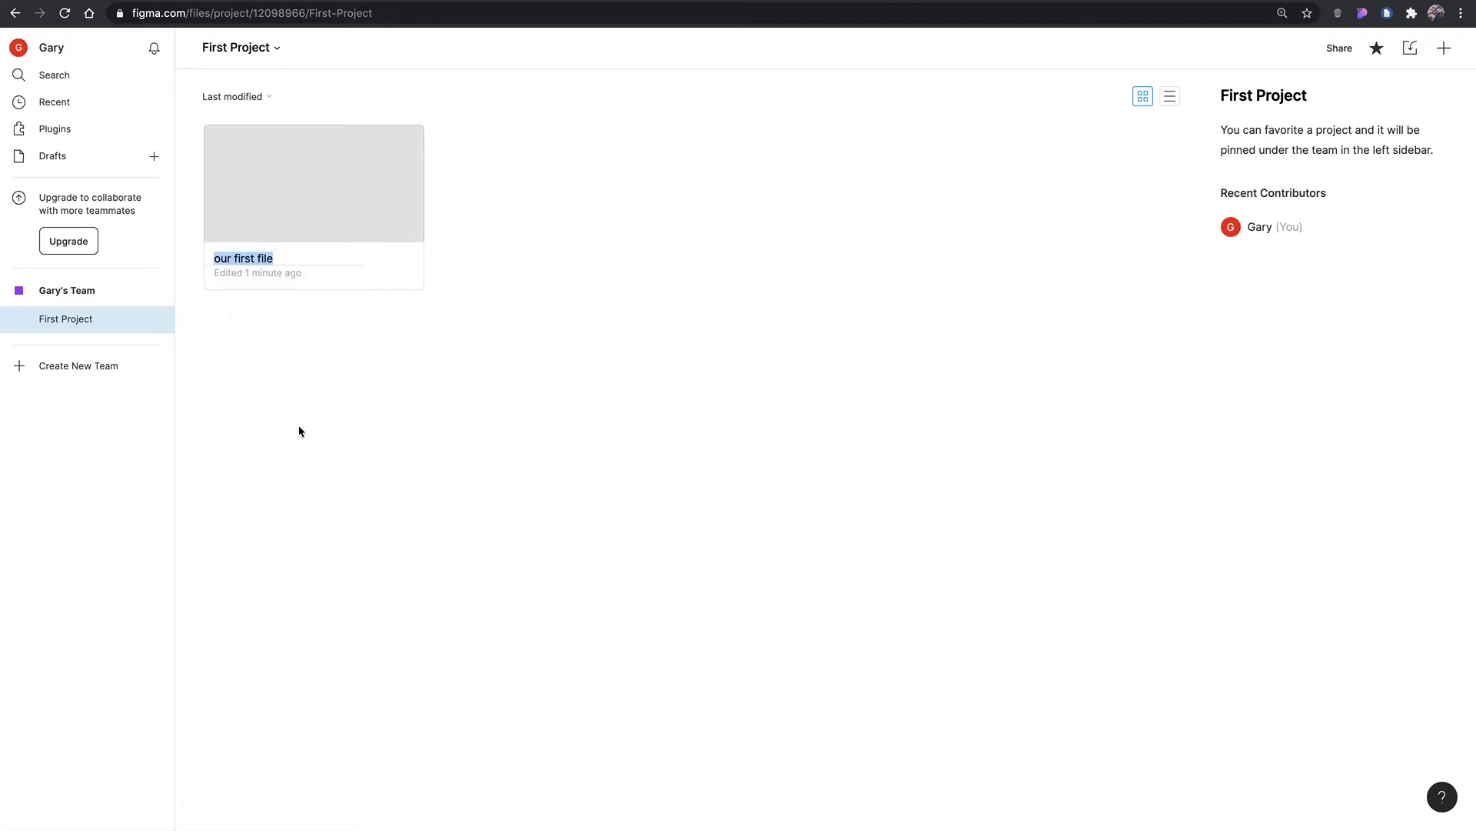
{"action": "left_click", "coordinate": [243, 258]}
{"action": "left_click_drag", "start_coordinate": [279, 259], "coordinate": [204, 258]}
{"action": "left_click", "coordinate": [302, 348]}
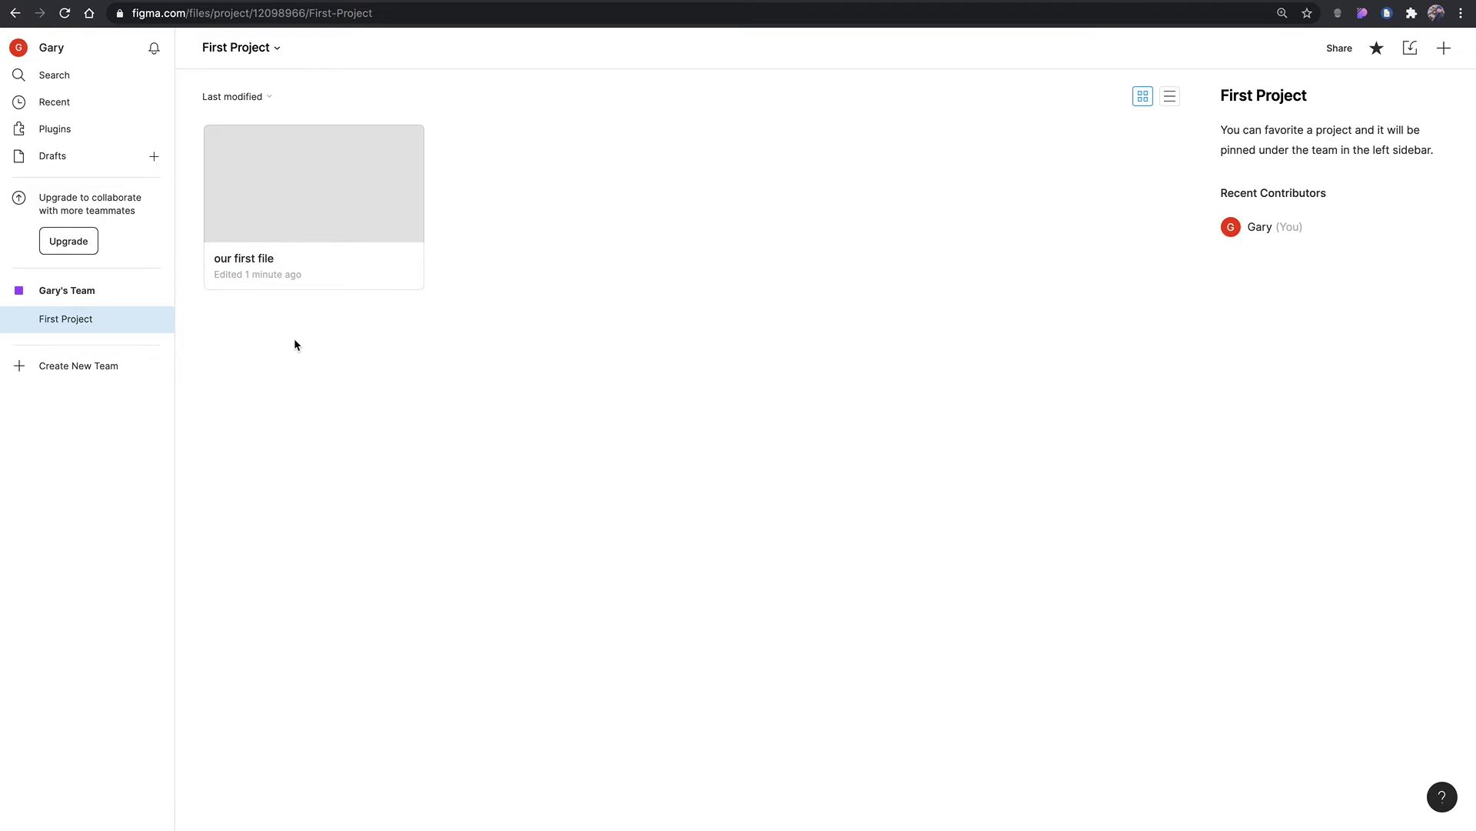
Open 'our first file' and add a 375×812 iPhone 11 Pro / X frame
{"action": "double_click", "coordinate": [285, 210]}
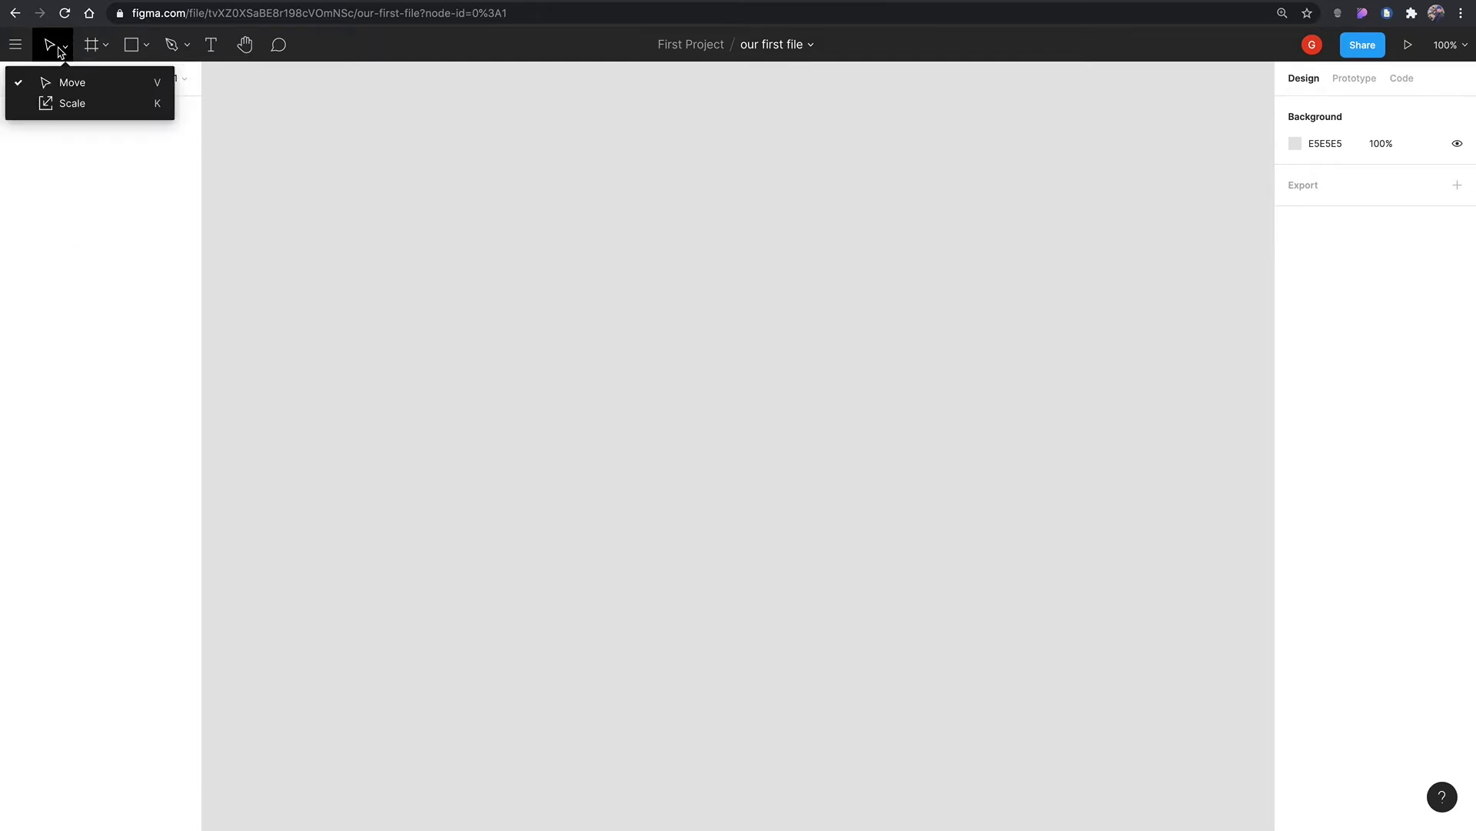
{"action": "left_click", "coordinate": [90, 44]}
{"action": "left_click", "coordinate": [107, 45]}
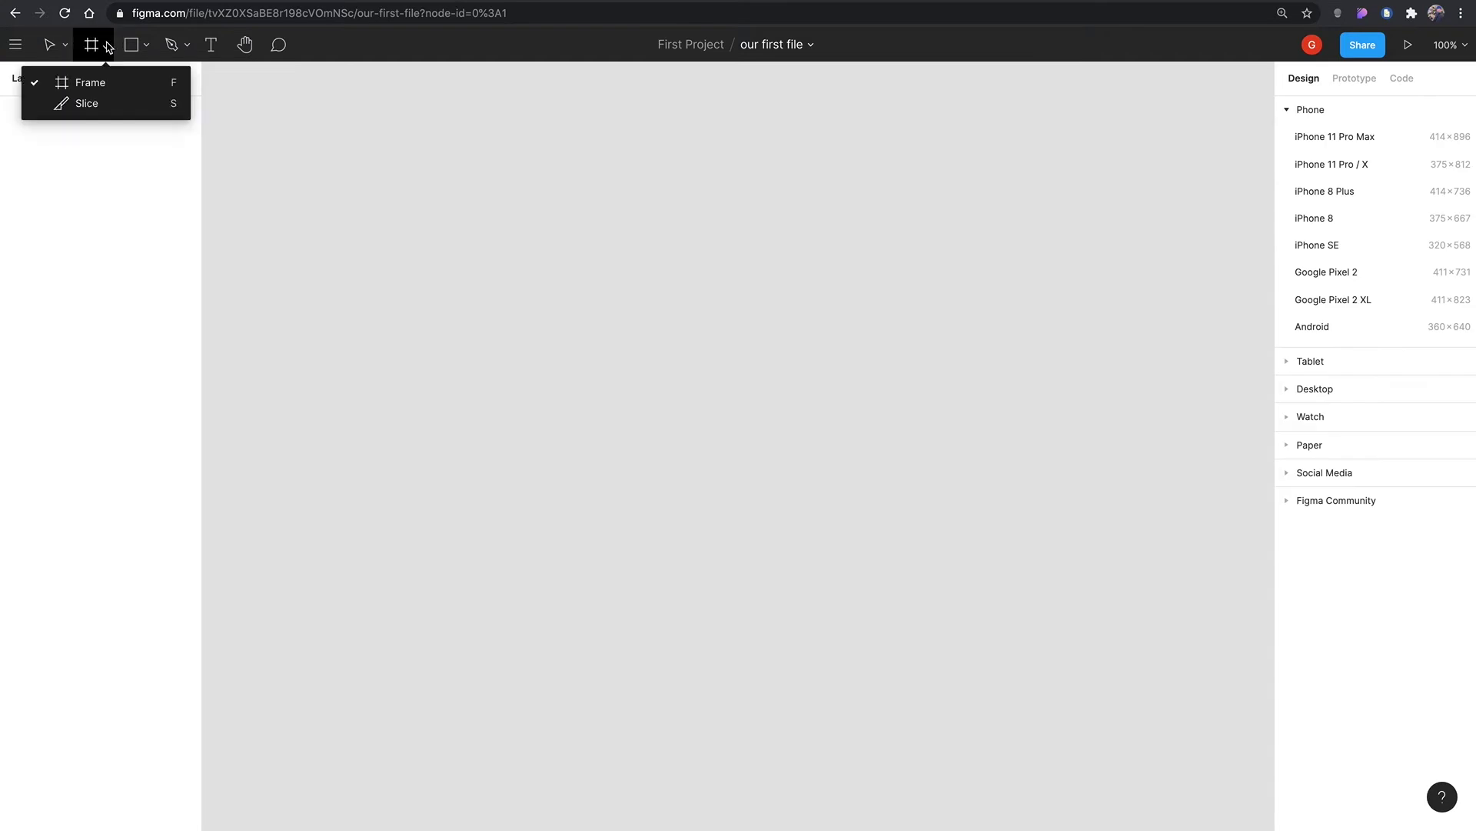
{"action": "left_click", "coordinate": [109, 47]}
{"action": "left_click", "coordinate": [146, 44]}
{"action": "left_click", "coordinate": [106, 44]}
{"action": "left_click", "coordinate": [105, 83]}
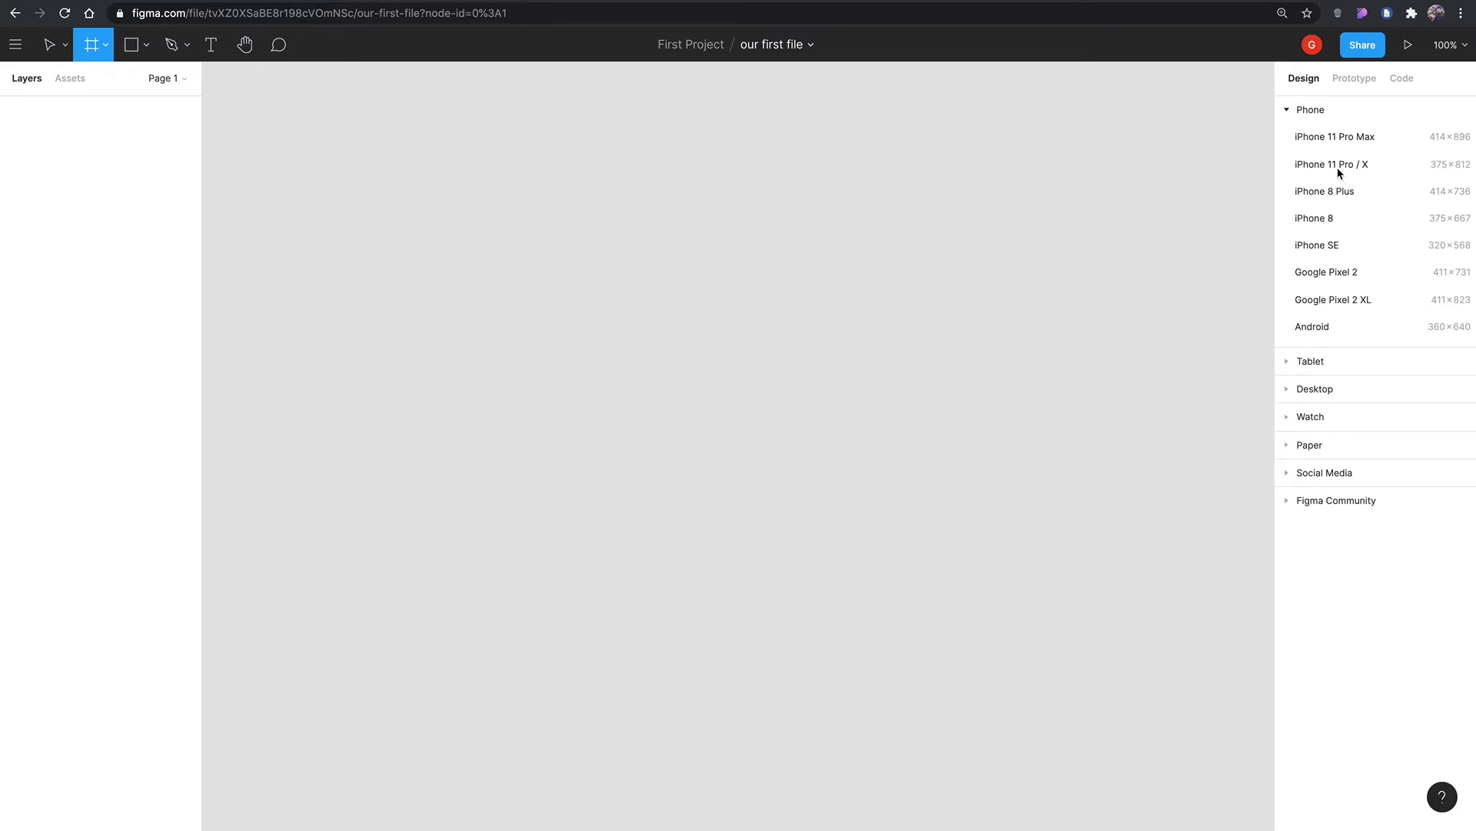
{"action": "left_click", "coordinate": [1337, 165]}
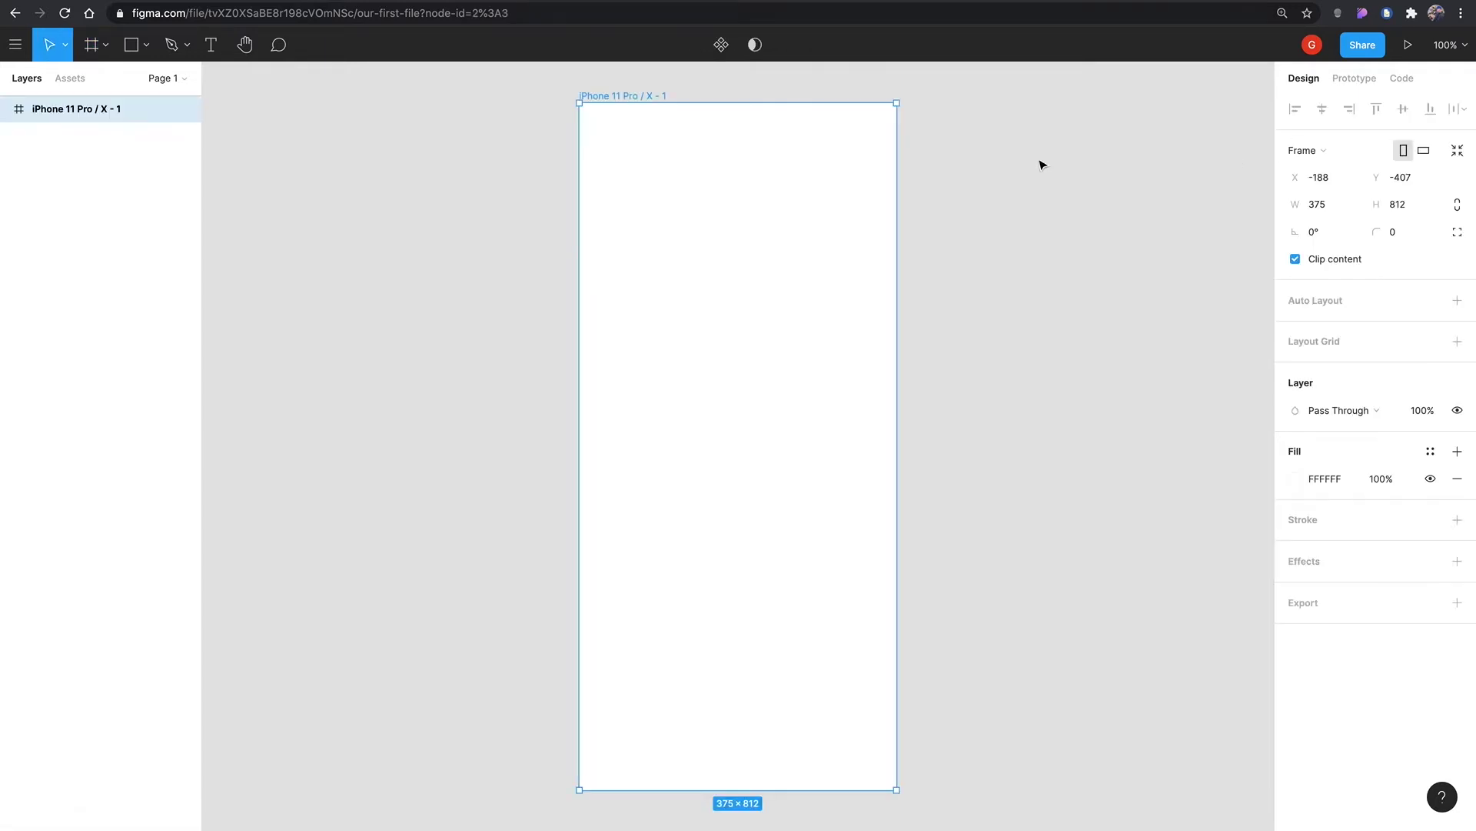
Pan the canvas and select the iPhone 11 Pro / X - 1 frame
{"action": "left_click", "coordinate": [1042, 163]}
{"action": "scroll", "coordinate": [712, 219], "scroll_direction": "down", "scroll_amount": 2}
{"action": "scroll", "coordinate": [705, 228], "scroll_direction": "up", "scroll_amount": 3}
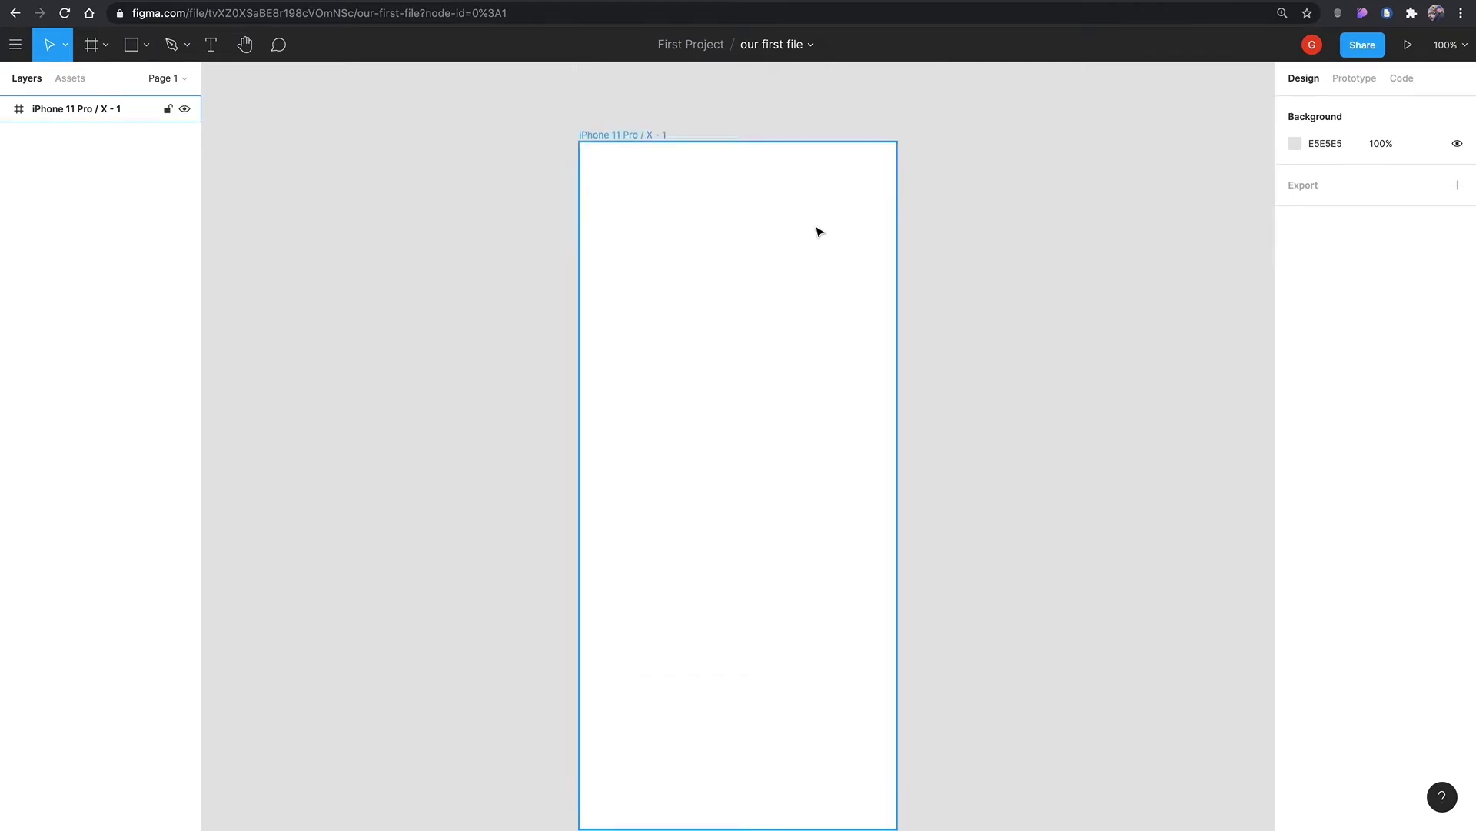
{"action": "scroll", "coordinate": [845, 228], "scroll_direction": "right", "scroll_amount": 1}
{"action": "left_click_drag", "start_coordinate": [885, 224], "coordinate": [854, 202]}
{"action": "left_click", "coordinate": [543, 96]}
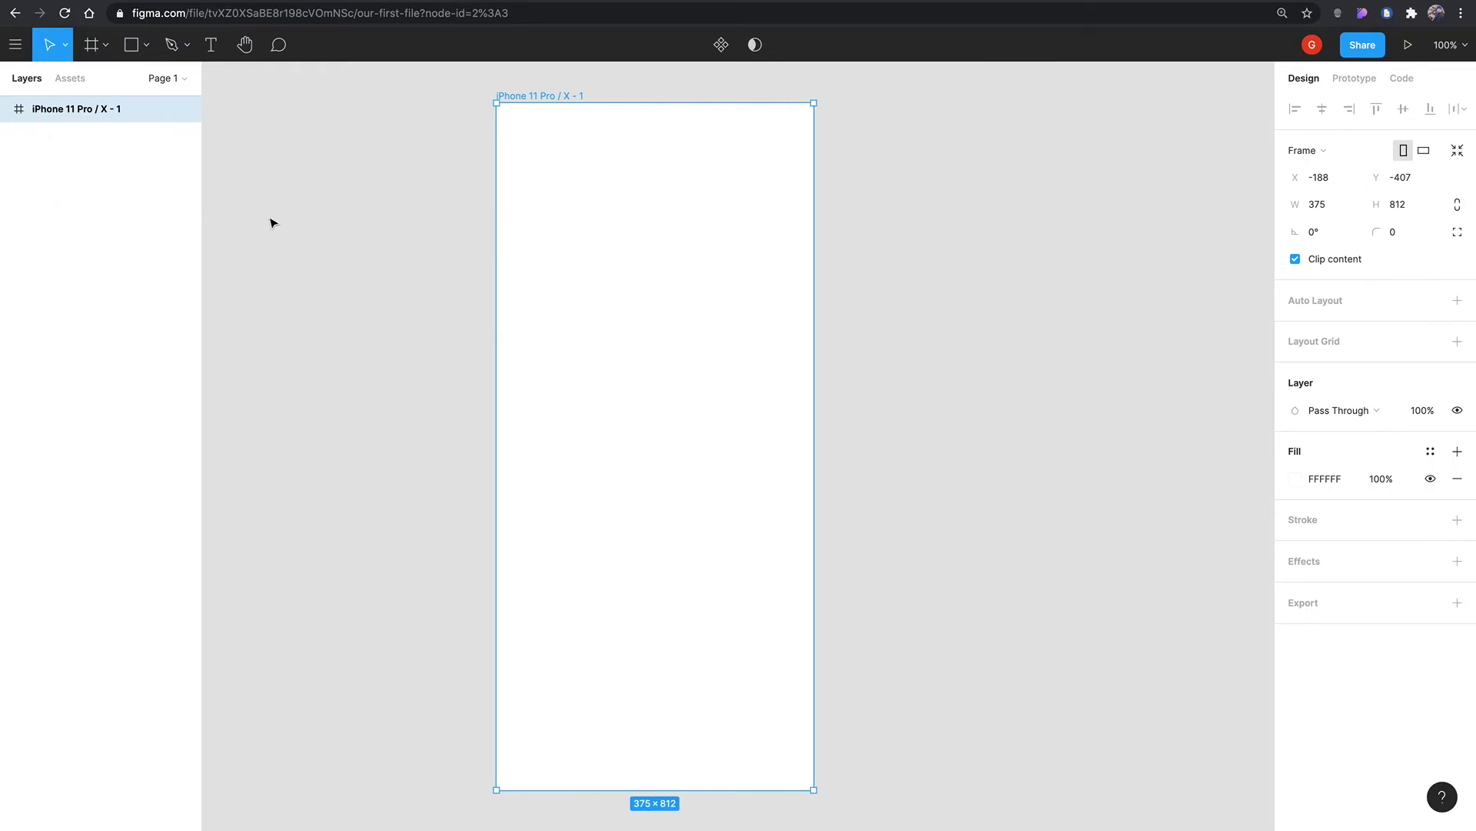
Draw grey rectangles inside the frame, giving four: Rectangle 1 to Rectangle 4
{"action": "key", "text": "r"}
{"action": "mouse_move", "coordinate": [528, 199]}
{"action": "left_mouse_down"}
{"action": "mouse_move", "coordinate": [579, 270]}
{"action": "mouse_move", "coordinate": [656, 327]}
{"action": "mouse_move", "coordinate": [616, 332]}
{"action": "mouse_move", "coordinate": [574, 392]}
{"action": "mouse_move", "coordinate": [638, 429]}
{"action": "left_mouse_up"}
{"action": "left_click", "coordinate": [566, 263]}
{"action": "left_click", "coordinate": [77, 218]}
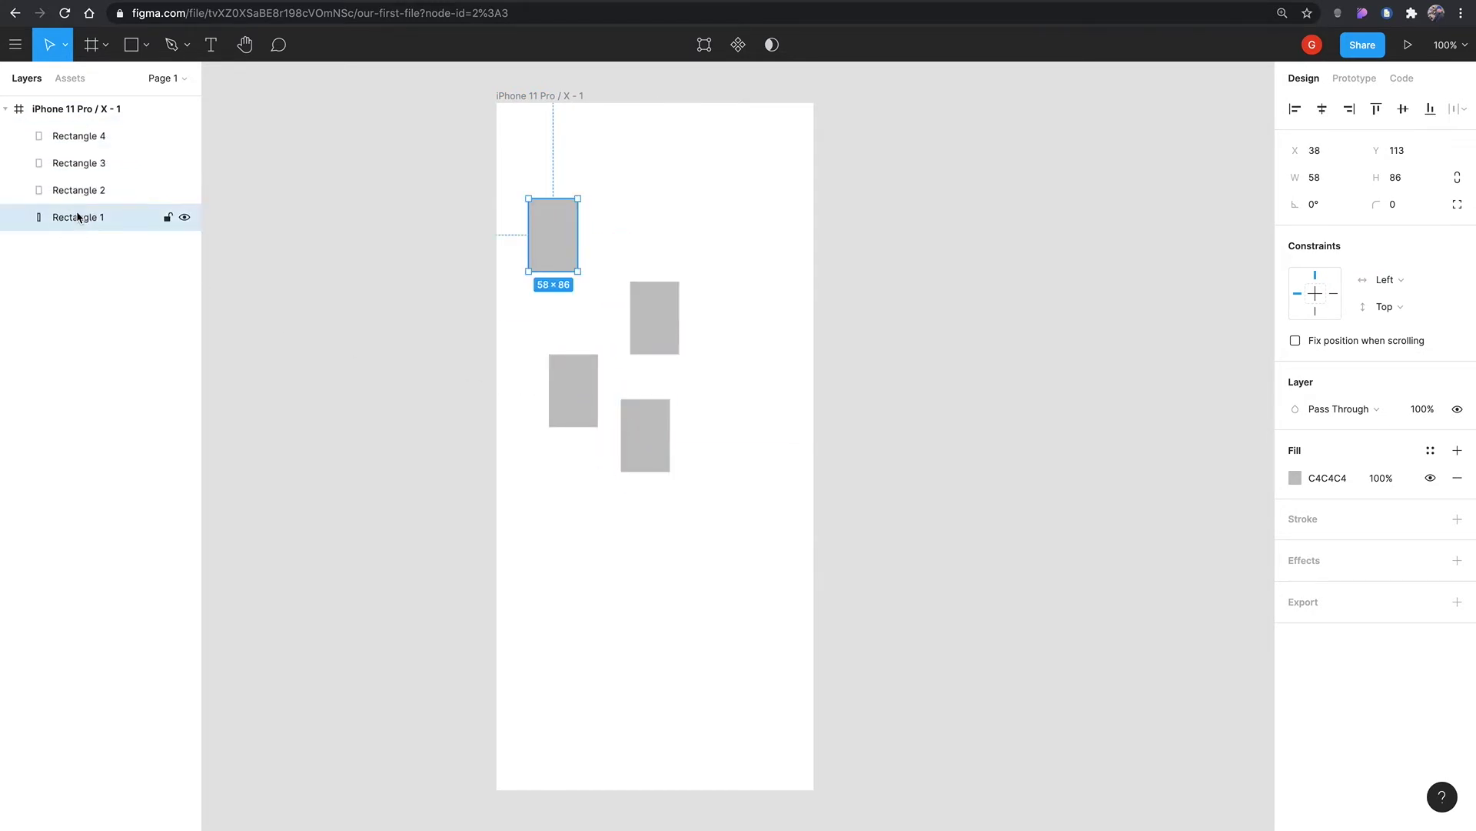
{"action": "left_click", "coordinate": [74, 190]}
{"action": "left_click", "coordinate": [73, 163]}
{"action": "left_click", "coordinate": [73, 137]}
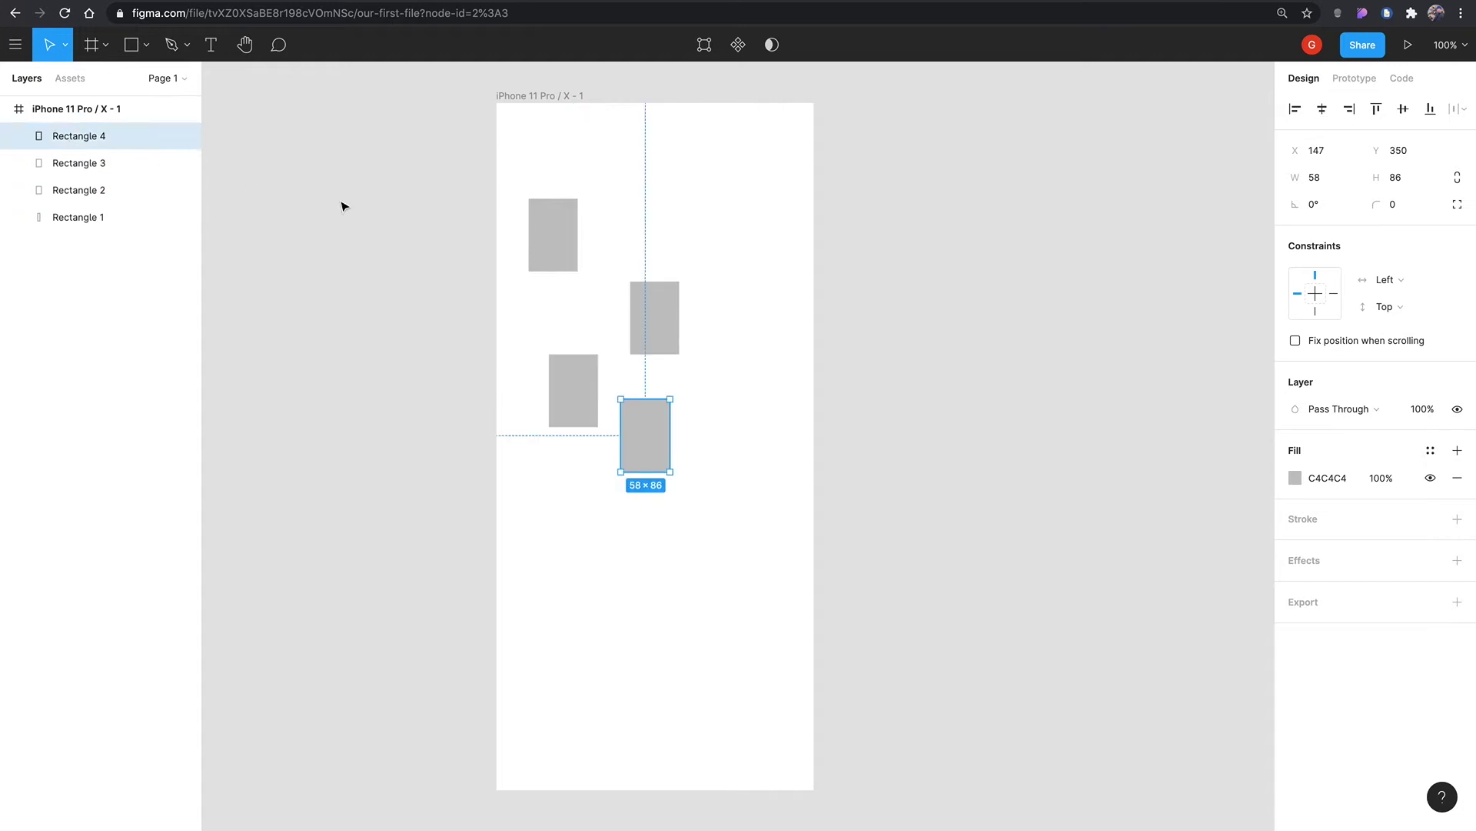
Resize Rectangle 1 to 95×84 at X 38, Y 113
{"action": "left_click", "coordinate": [560, 261]}
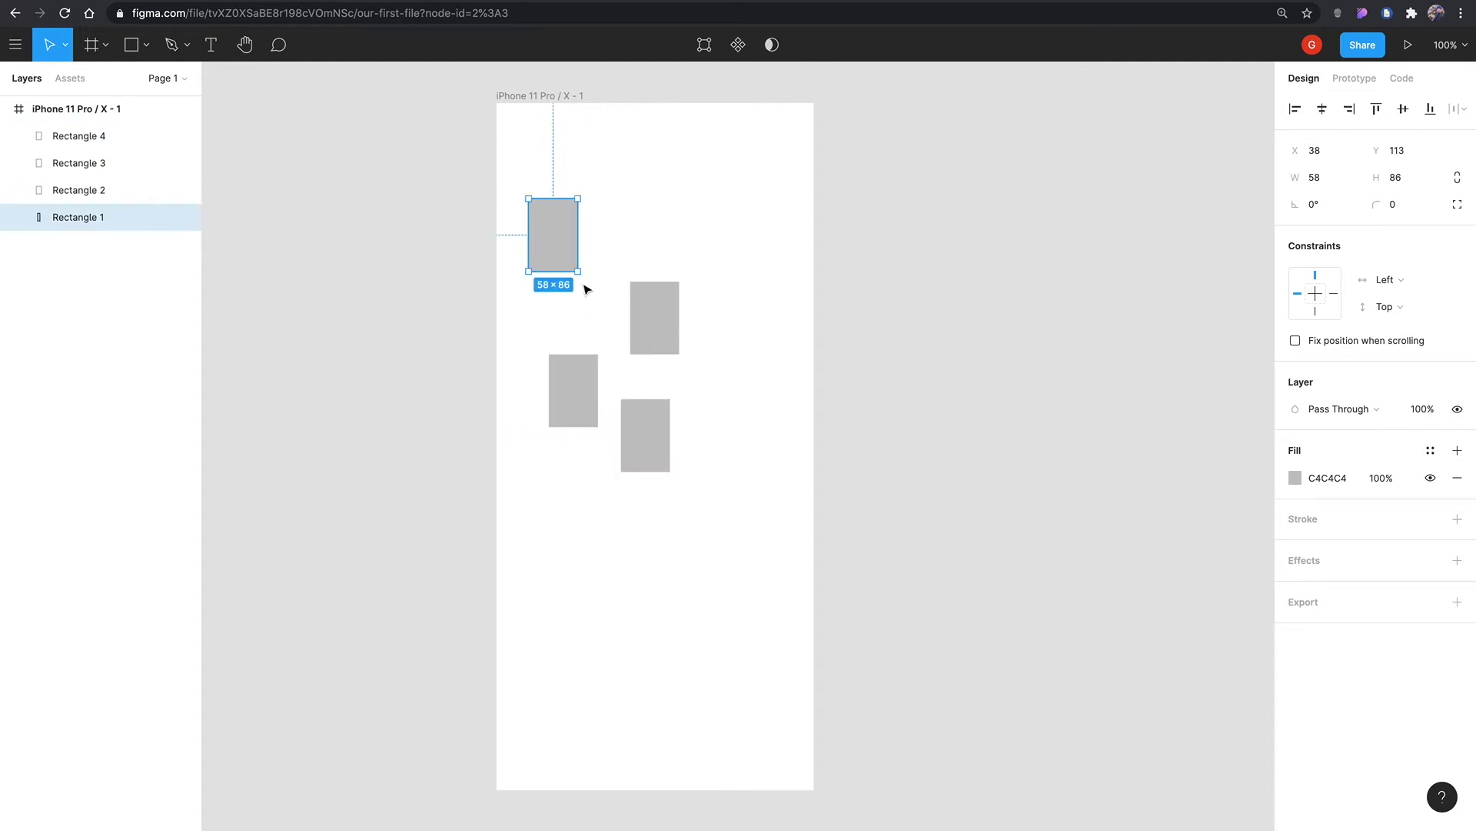
{"action": "mouse_move", "coordinate": [579, 273]}
{"action": "left_mouse_down"}
{"action": "mouse_move", "coordinate": [636, 349]}
{"action": "mouse_move", "coordinate": [600, 330]}
{"action": "mouse_move", "coordinate": [579, 278]}
{"action": "mouse_move", "coordinate": [641, 247]}
{"action": "mouse_move", "coordinate": [570, 241]}
{"action": "mouse_move", "coordinate": [572, 270]}
{"action": "left_mouse_up"}
{"action": "left_click", "coordinate": [616, 323]}
{"action": "left_click", "coordinate": [569, 254]}
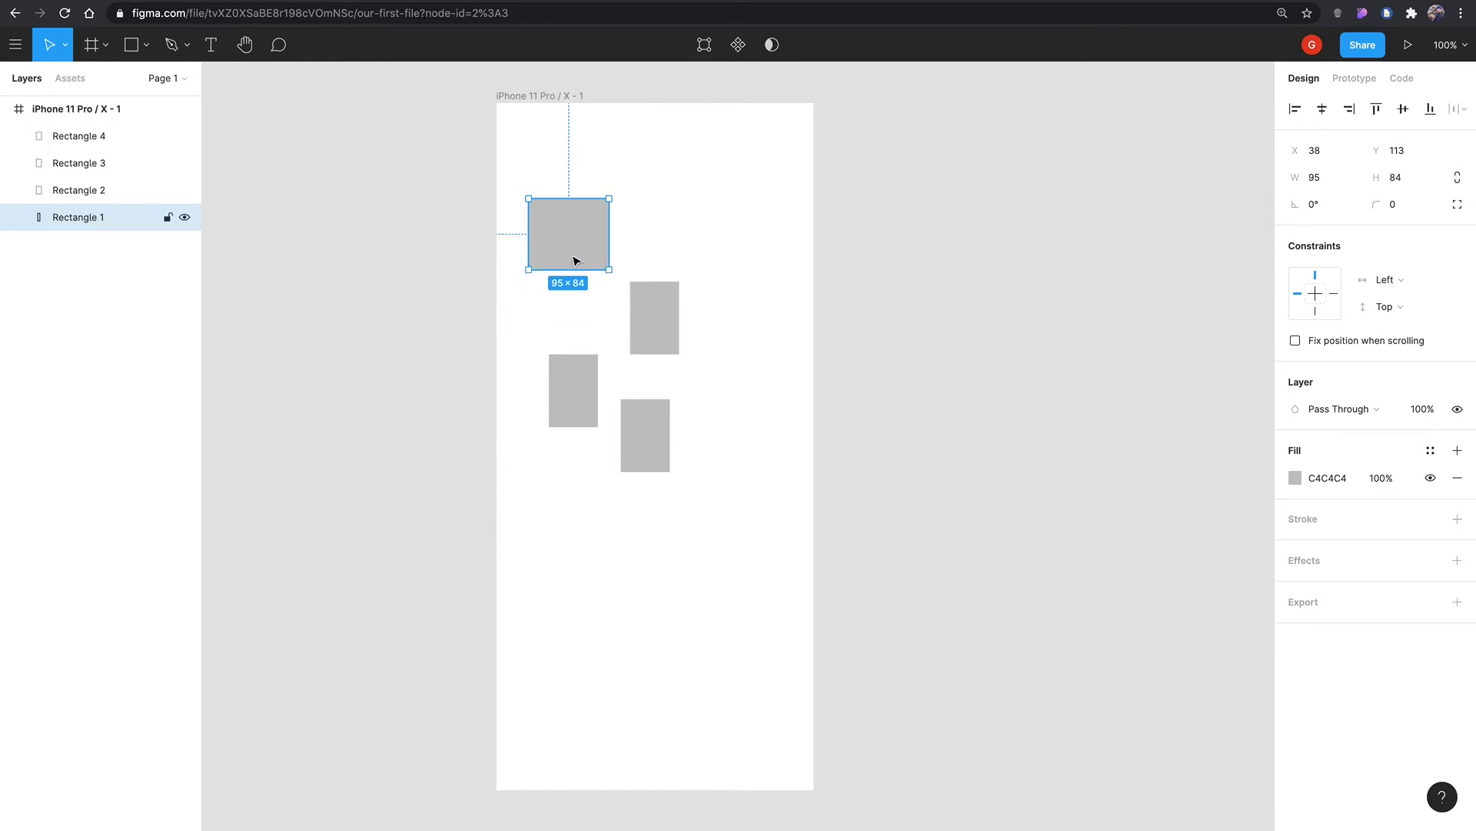
{"action": "left_click", "coordinate": [146, 45]}
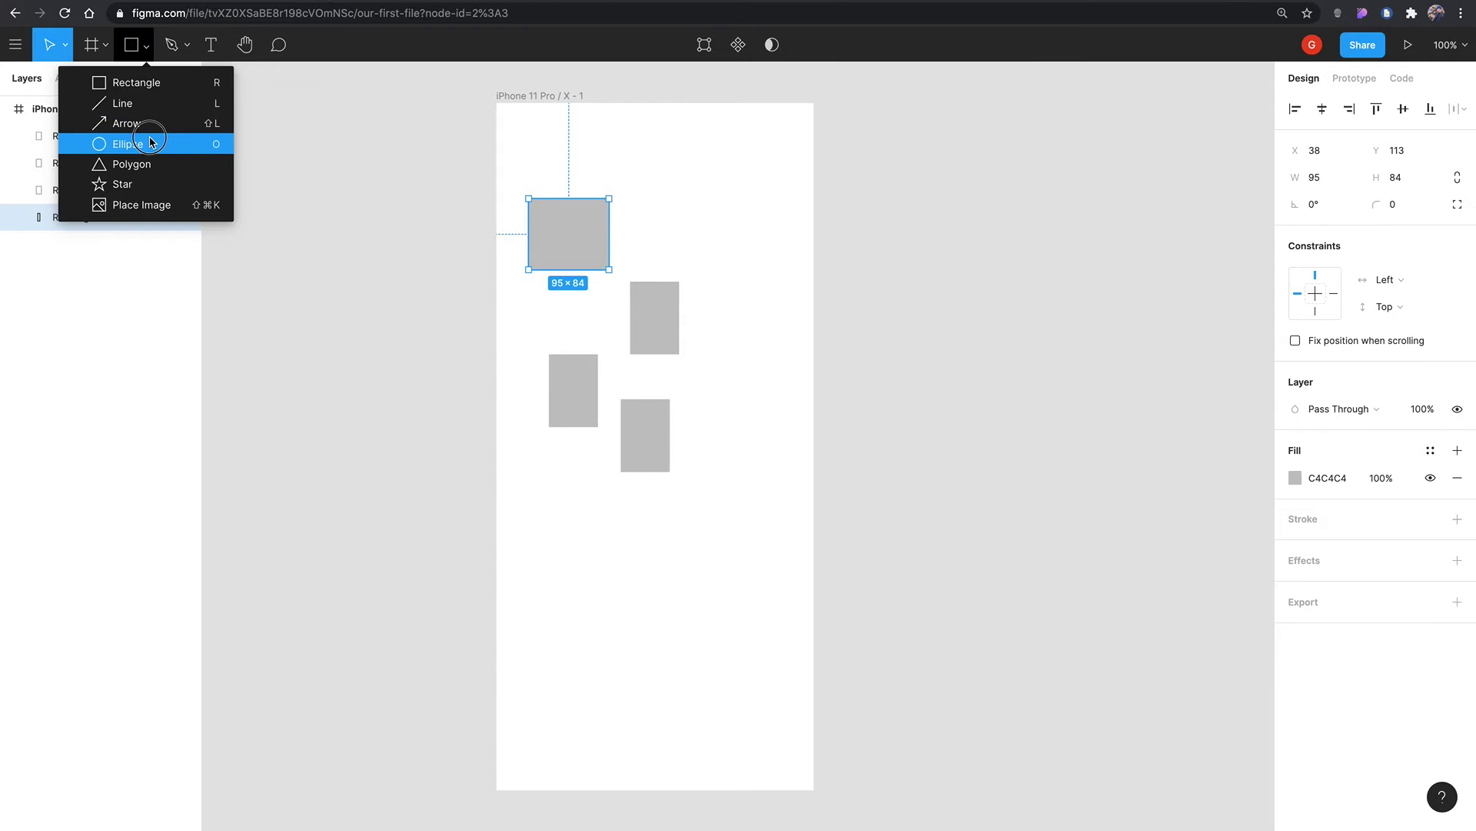
Draw the first four black lines across the top and lower parts of the frame
{"action": "left_click", "coordinate": [127, 103]}
{"action": "left_click_drag", "start_coordinate": [619, 138], "coordinate": [723, 347]}
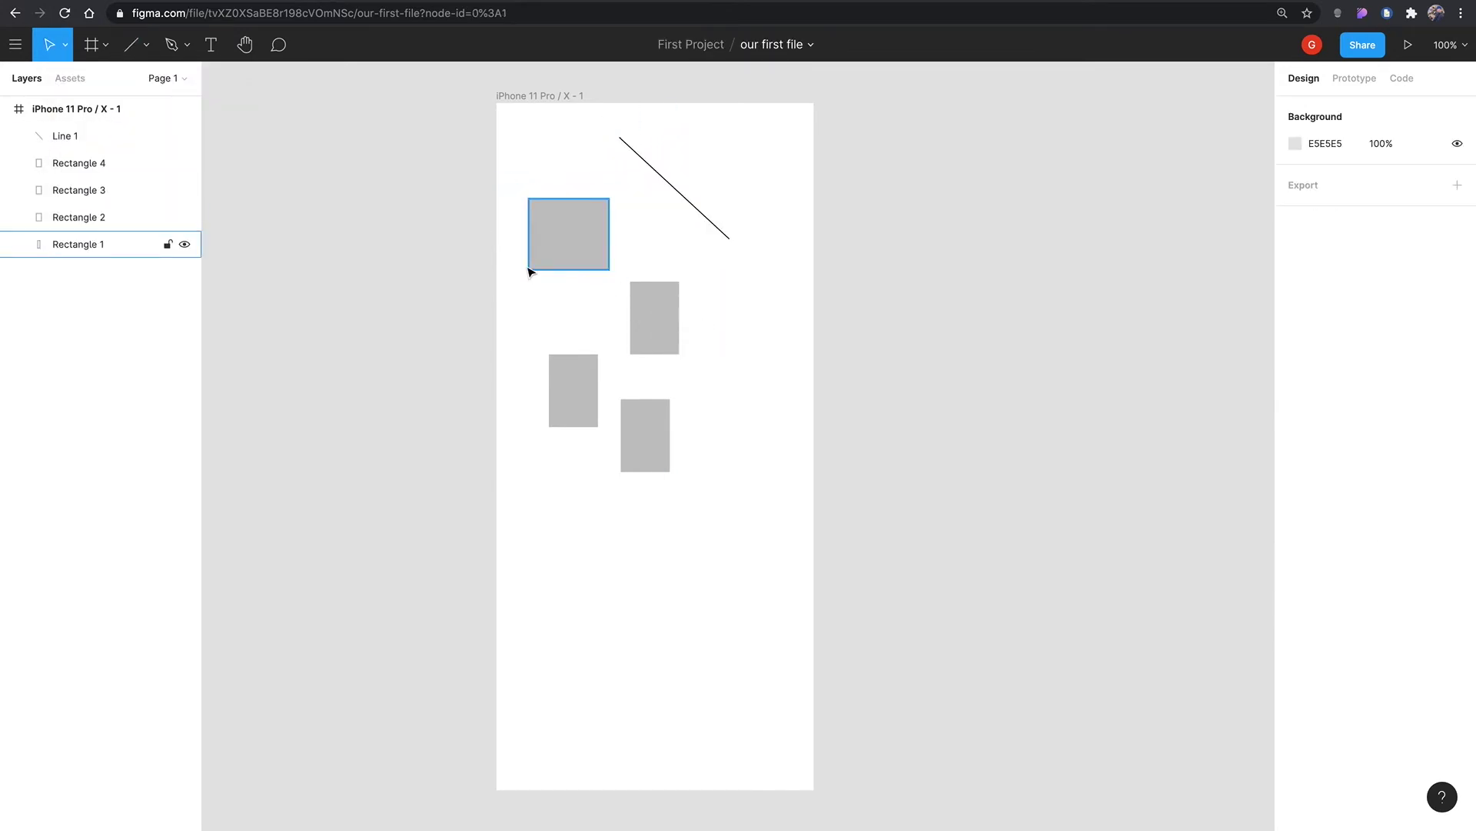
{"action": "key", "text": "l"}
{"action": "left_click_drag", "start_coordinate": [702, 258], "coordinate": [729, 348]}
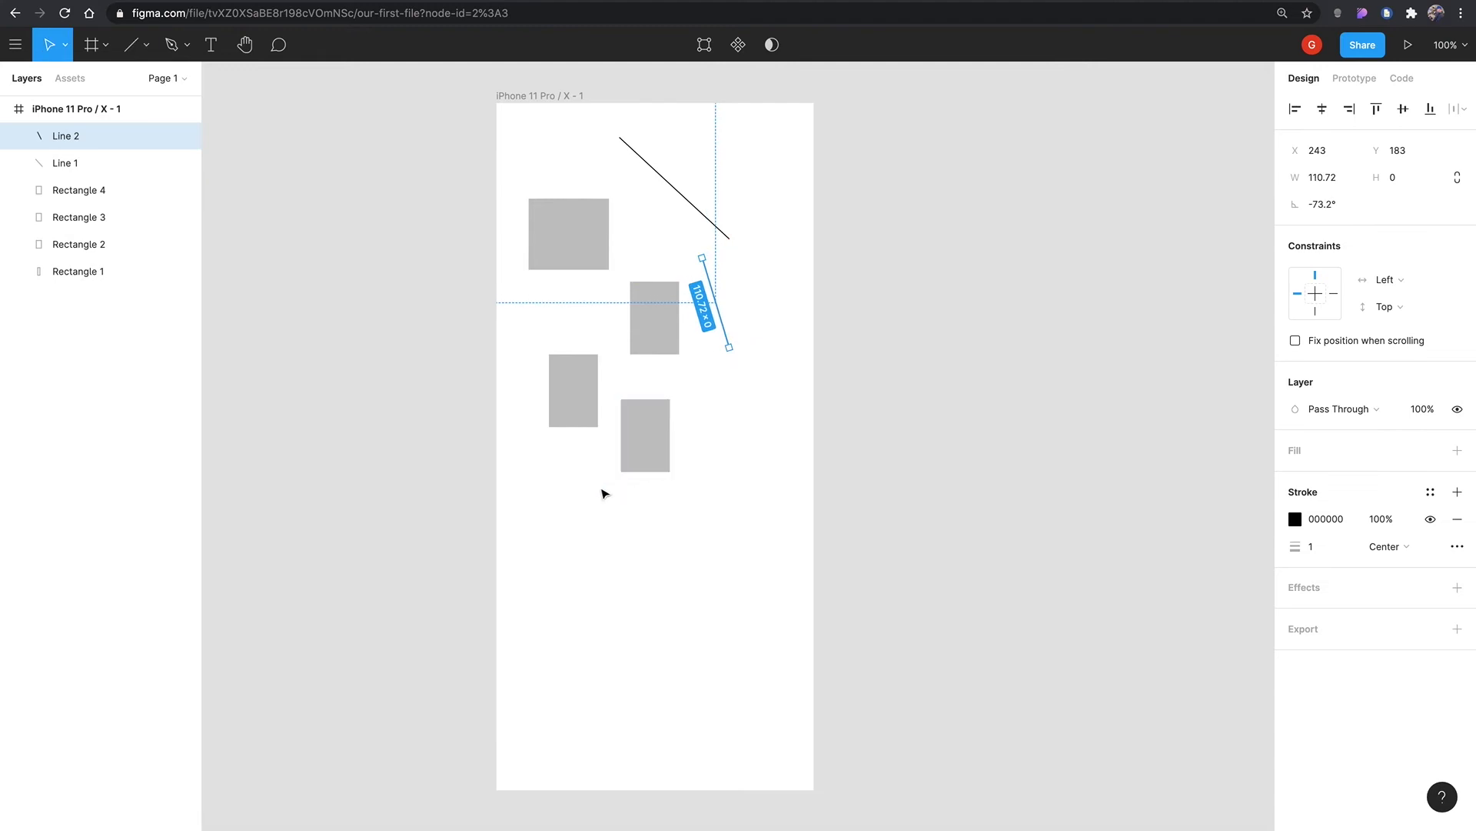
{"action": "key", "text": "l"}
{"action": "left_click_drag", "start_coordinate": [537, 477], "coordinate": [598, 556]}
{"action": "key", "text": "l"}
{"action": "mouse_move", "coordinate": [697, 507]}
{"action": "left_mouse_down"}
{"action": "mouse_move", "coordinate": [645, 596]}
{"action": "mouse_move", "coordinate": [655, 636]}
{"action": "left_mouse_up"}
Draw Lines 5 to 7 on the right and bottom of the frame
{"action": "key", "text": "l"}
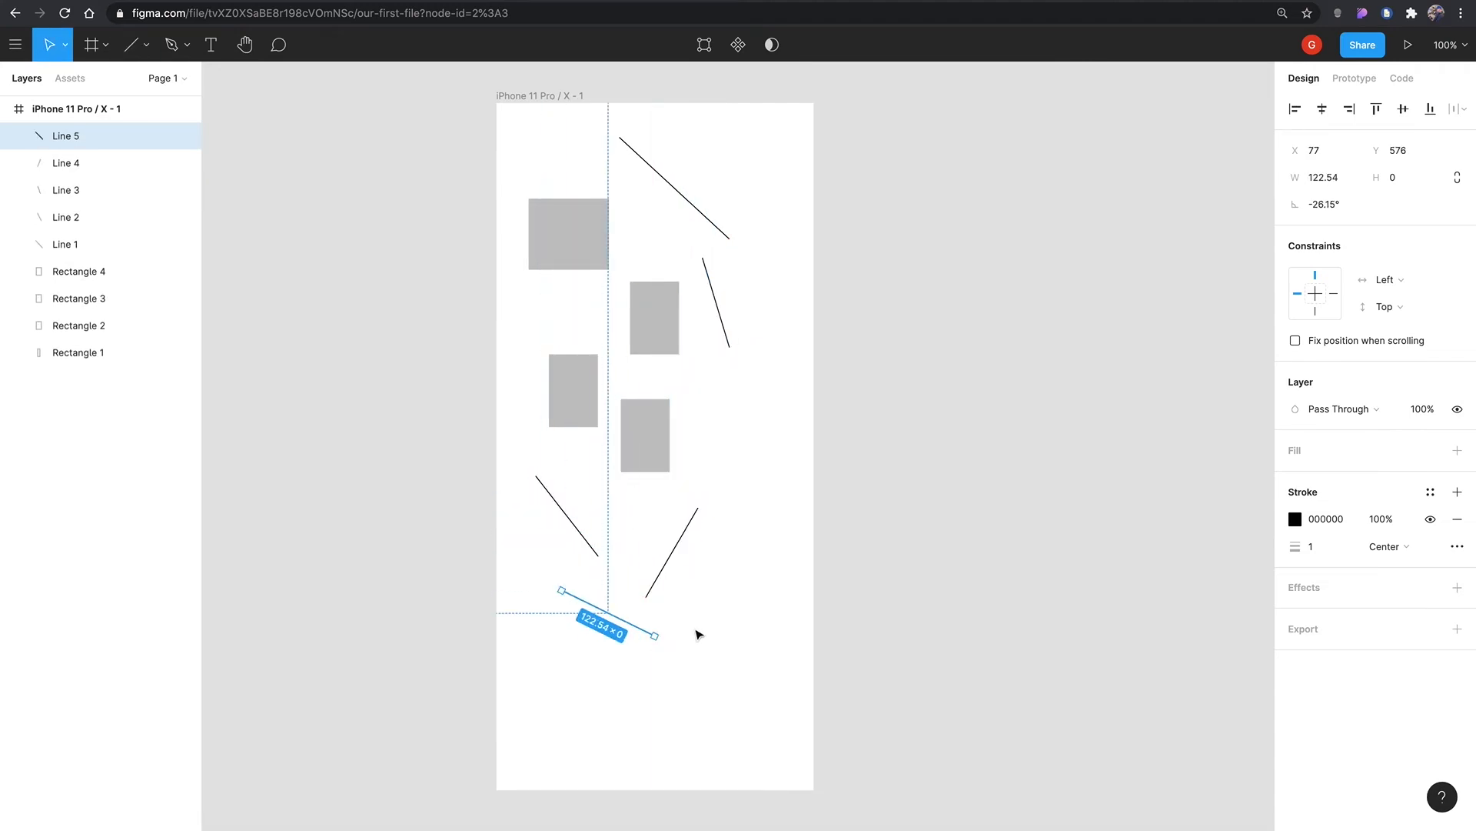
{"action": "left_click", "coordinate": [691, 569]}
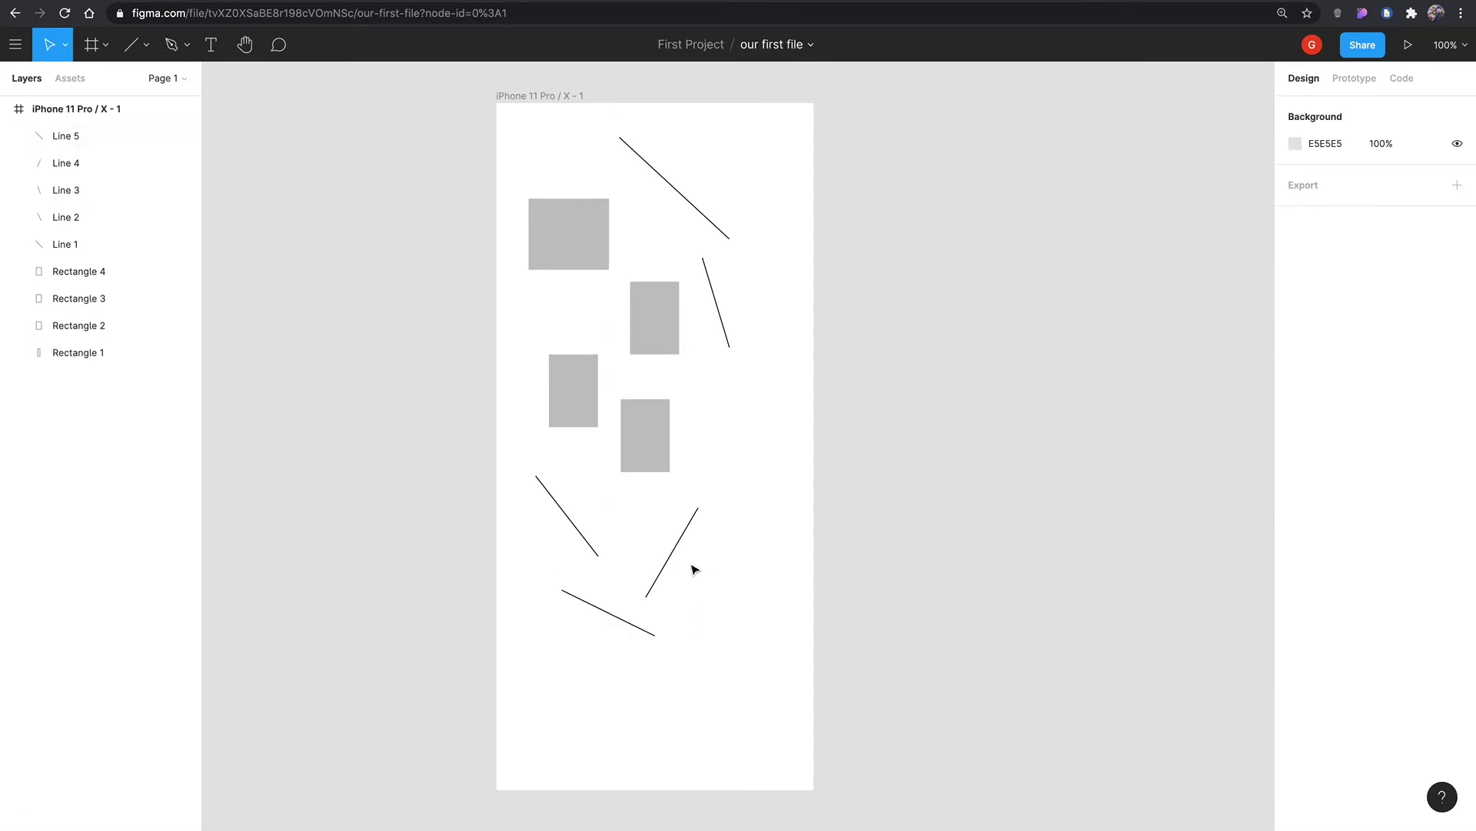
{"action": "key", "text": "l"}
{"action": "mouse_move", "coordinate": [760, 508]}
{"action": "left_mouse_down"}
{"action": "mouse_move", "coordinate": [738, 537]}
{"action": "mouse_move", "coordinate": [736, 616]}
{"action": "mouse_move", "coordinate": [751, 620]}
{"action": "mouse_move", "coordinate": [715, 446]}
{"action": "left_mouse_up"}
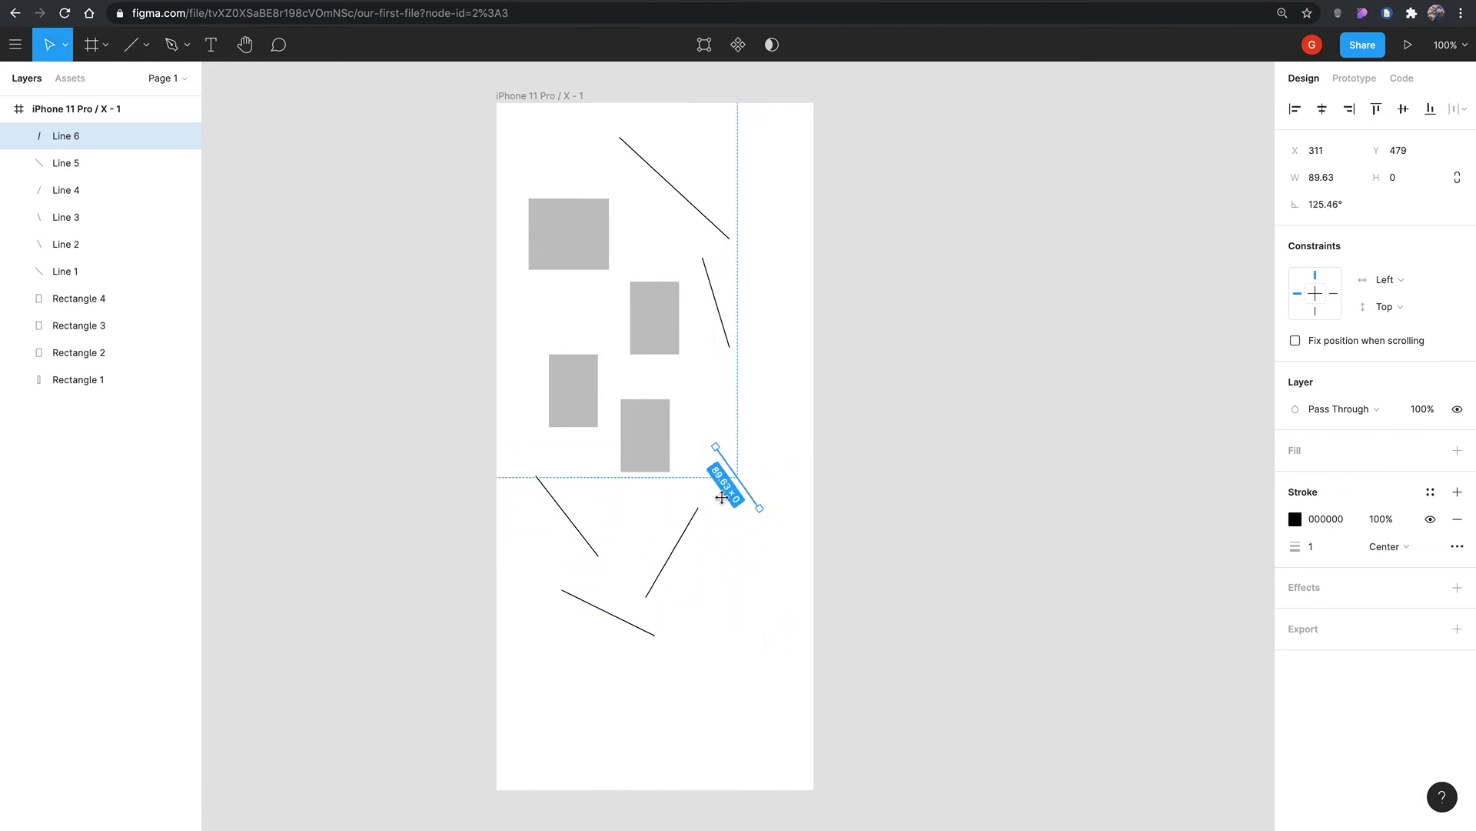
{"action": "key", "text": "l"}
{"action": "left_click_drag", "start_coordinate": [727, 588], "coordinate": [729, 688]}
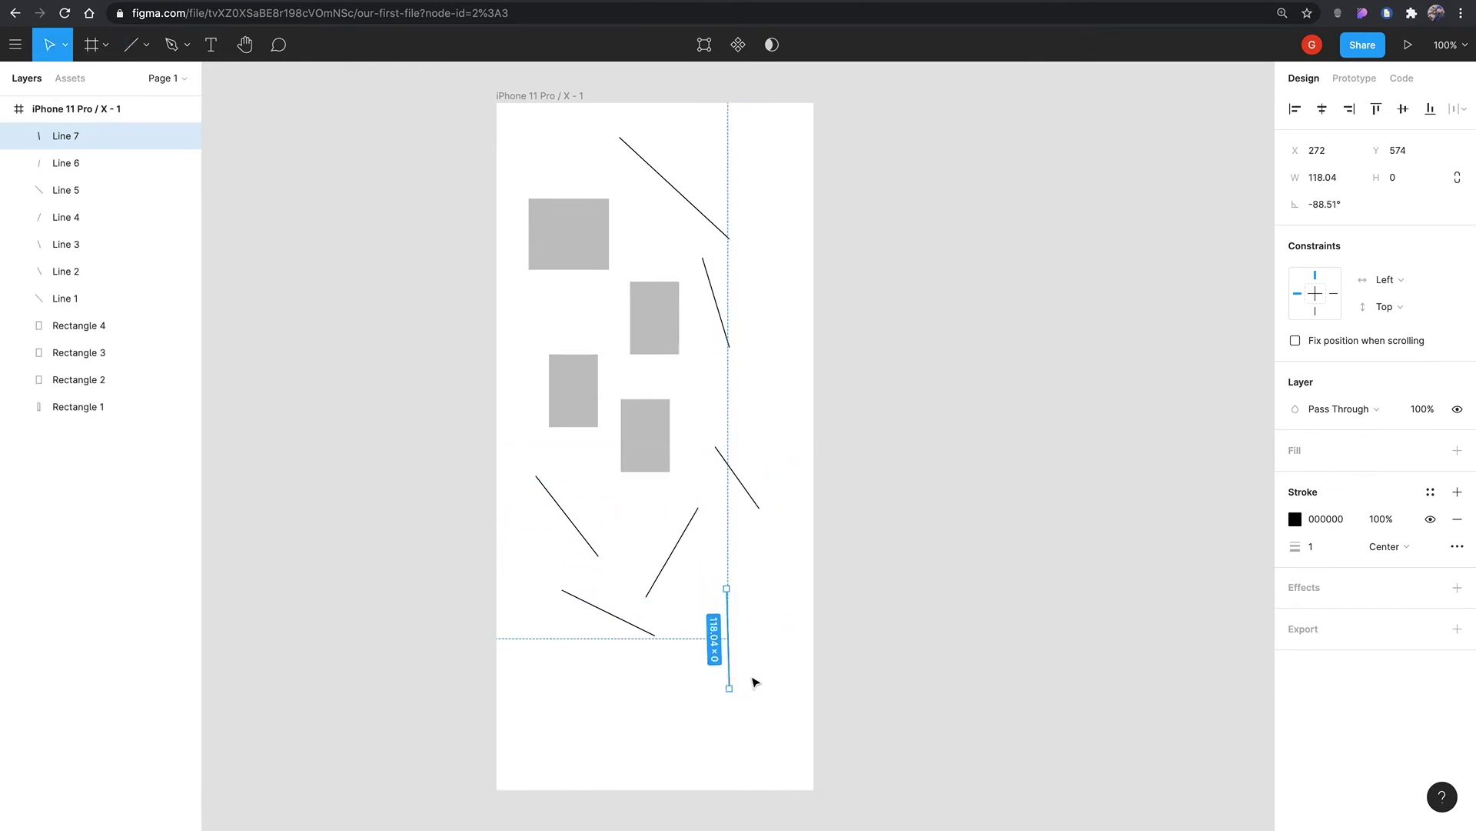
{"action": "left_click", "coordinate": [753, 682]}
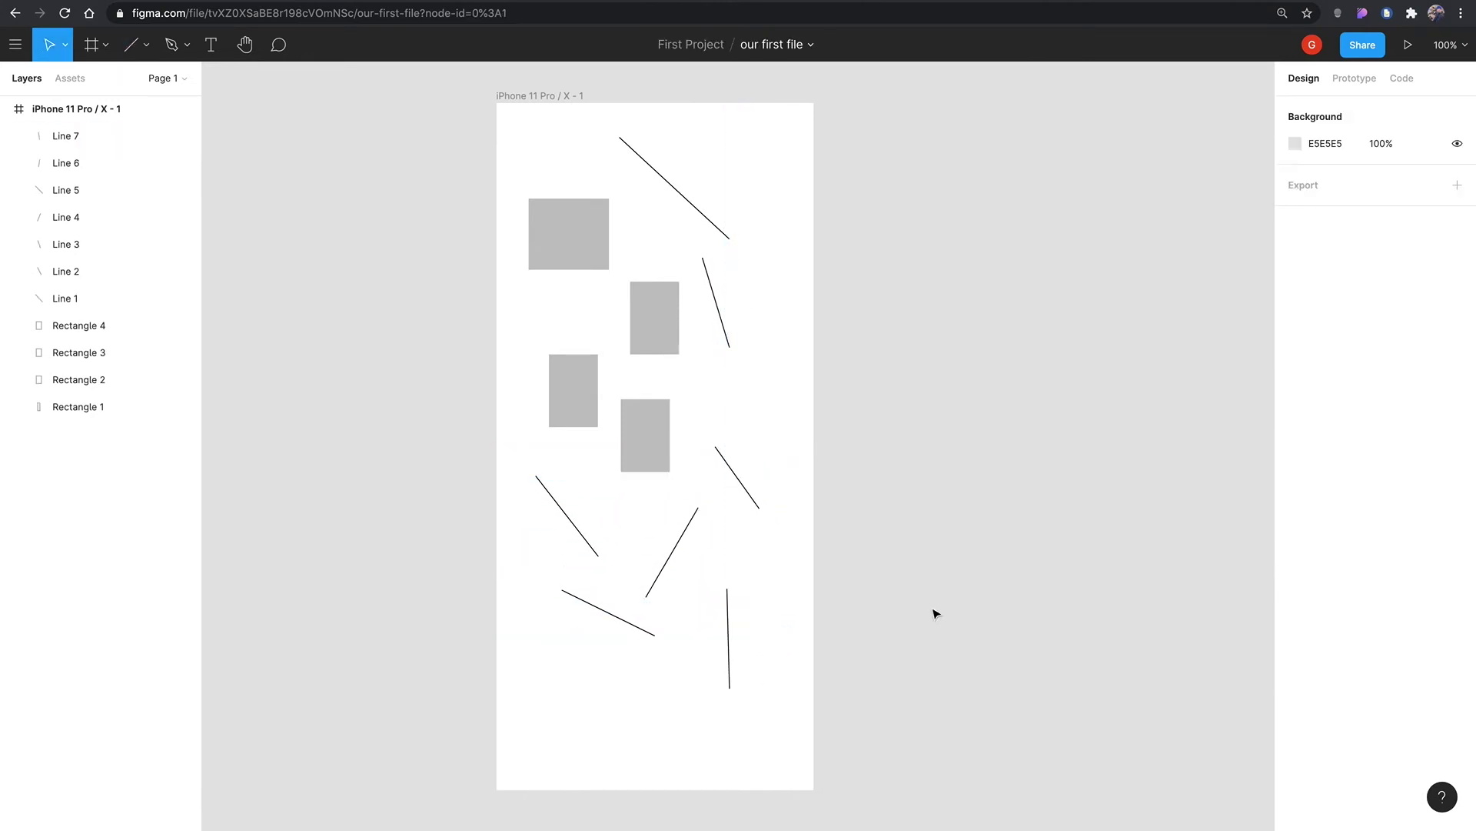
{"action": "left_click", "coordinate": [1442, 799]}
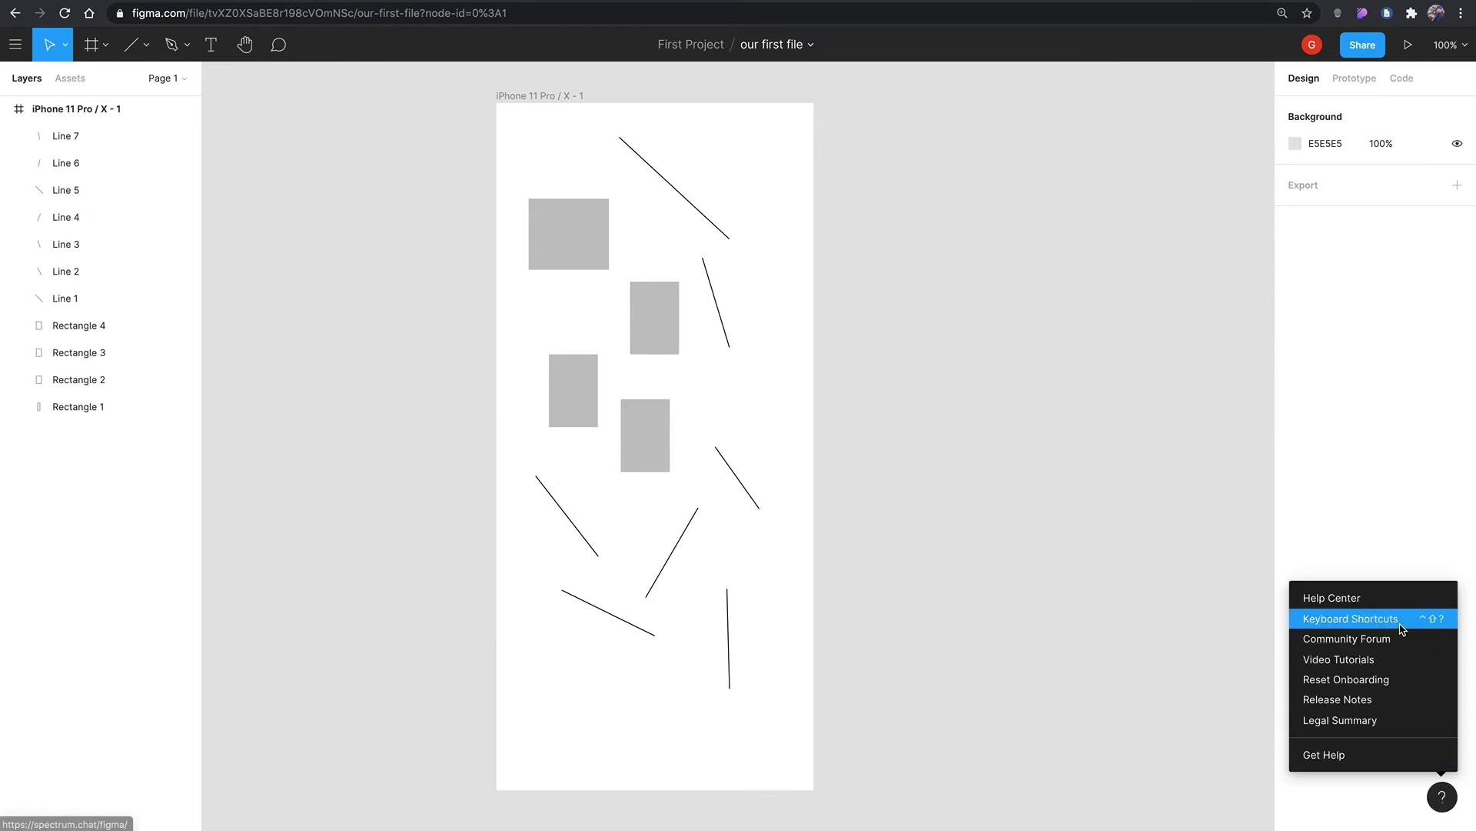
{"action": "left_click", "coordinate": [1374, 624]}
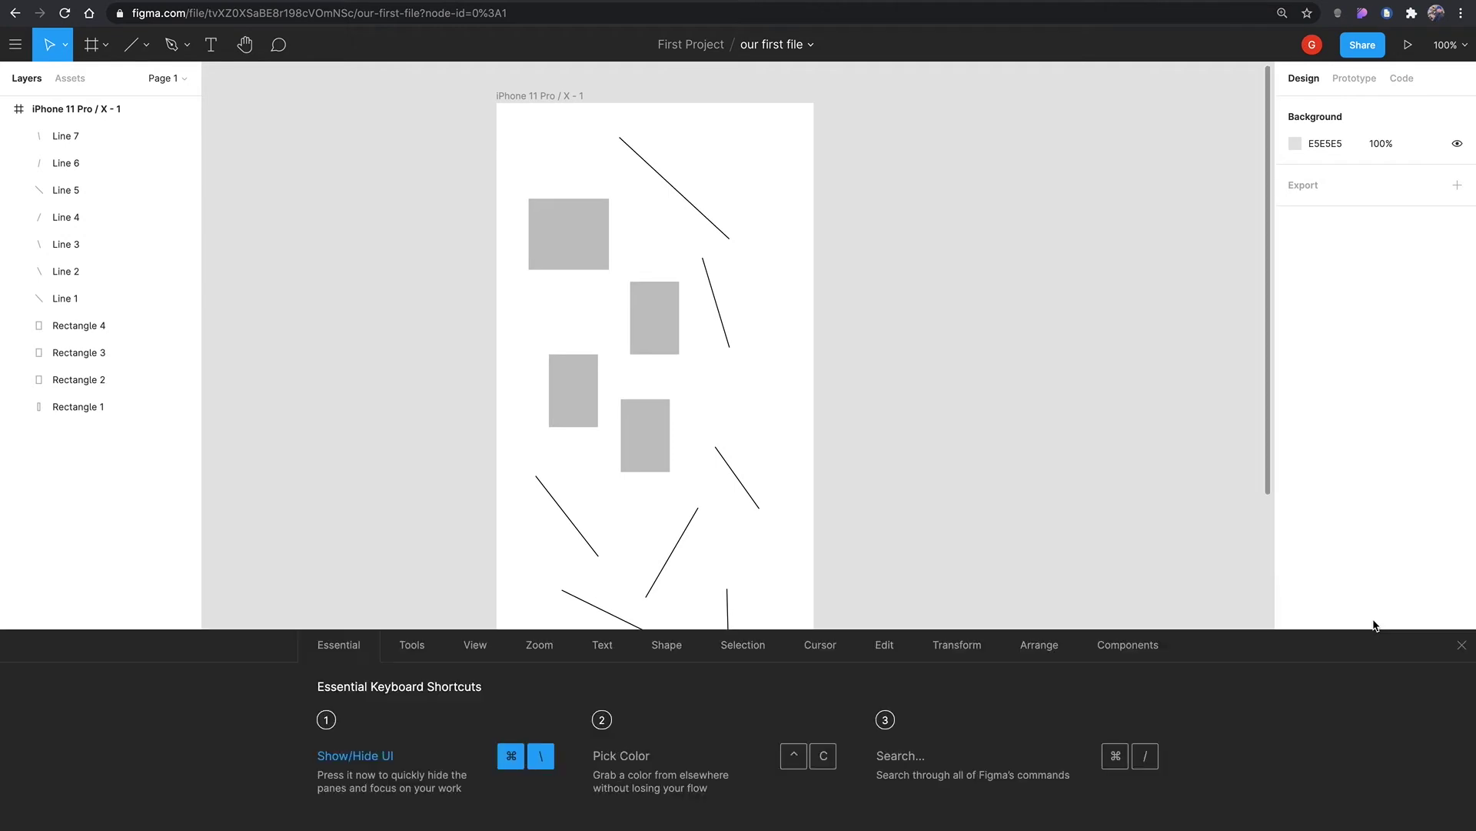
{"action": "left_click", "coordinate": [413, 649]}
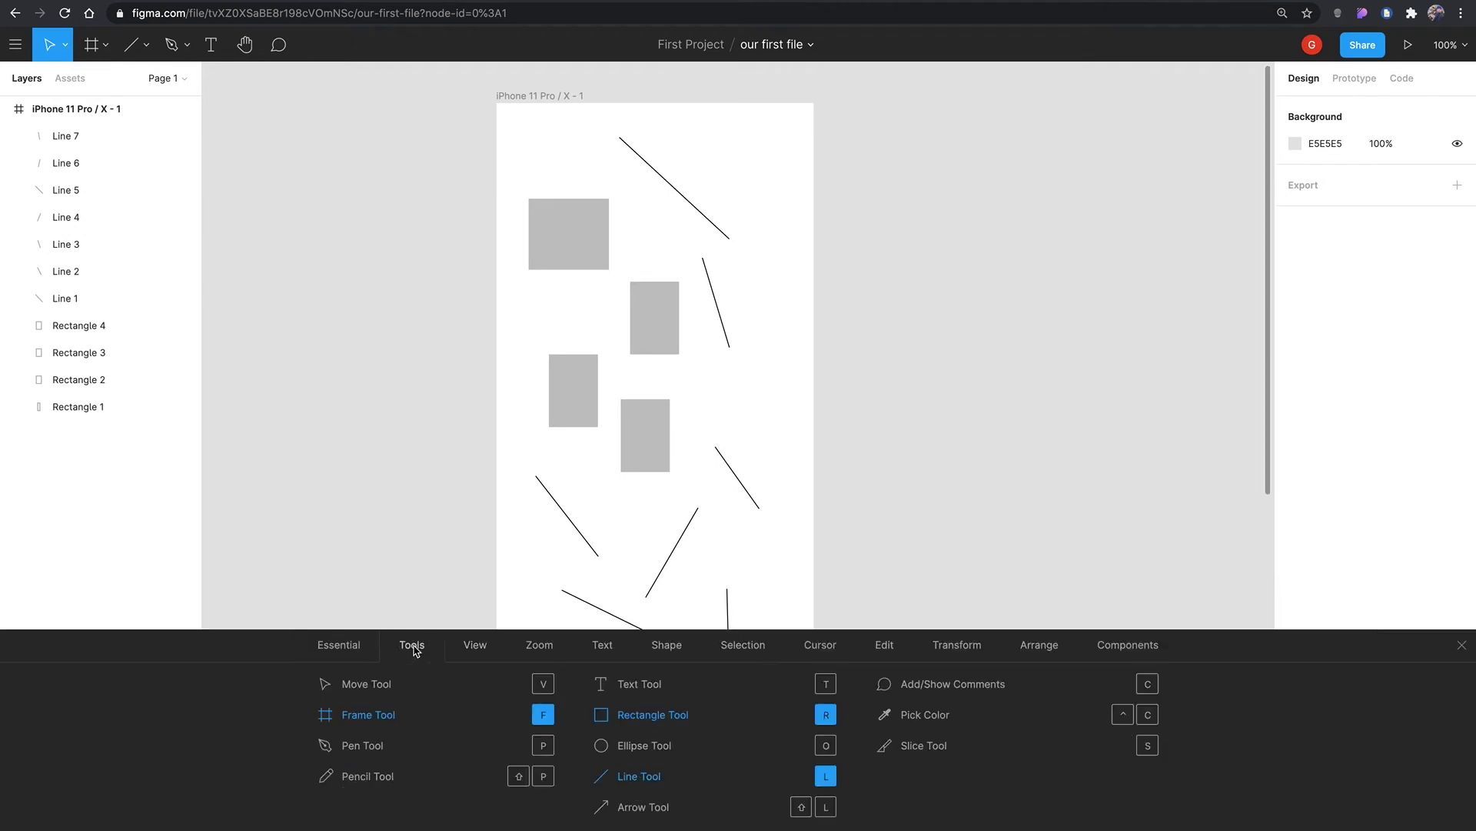
{"action": "left_click", "coordinate": [476, 648]}
{"action": "left_click", "coordinate": [539, 647]}
{"action": "left_click", "coordinate": [602, 648]}
{"action": "left_click", "coordinate": [656, 650]}
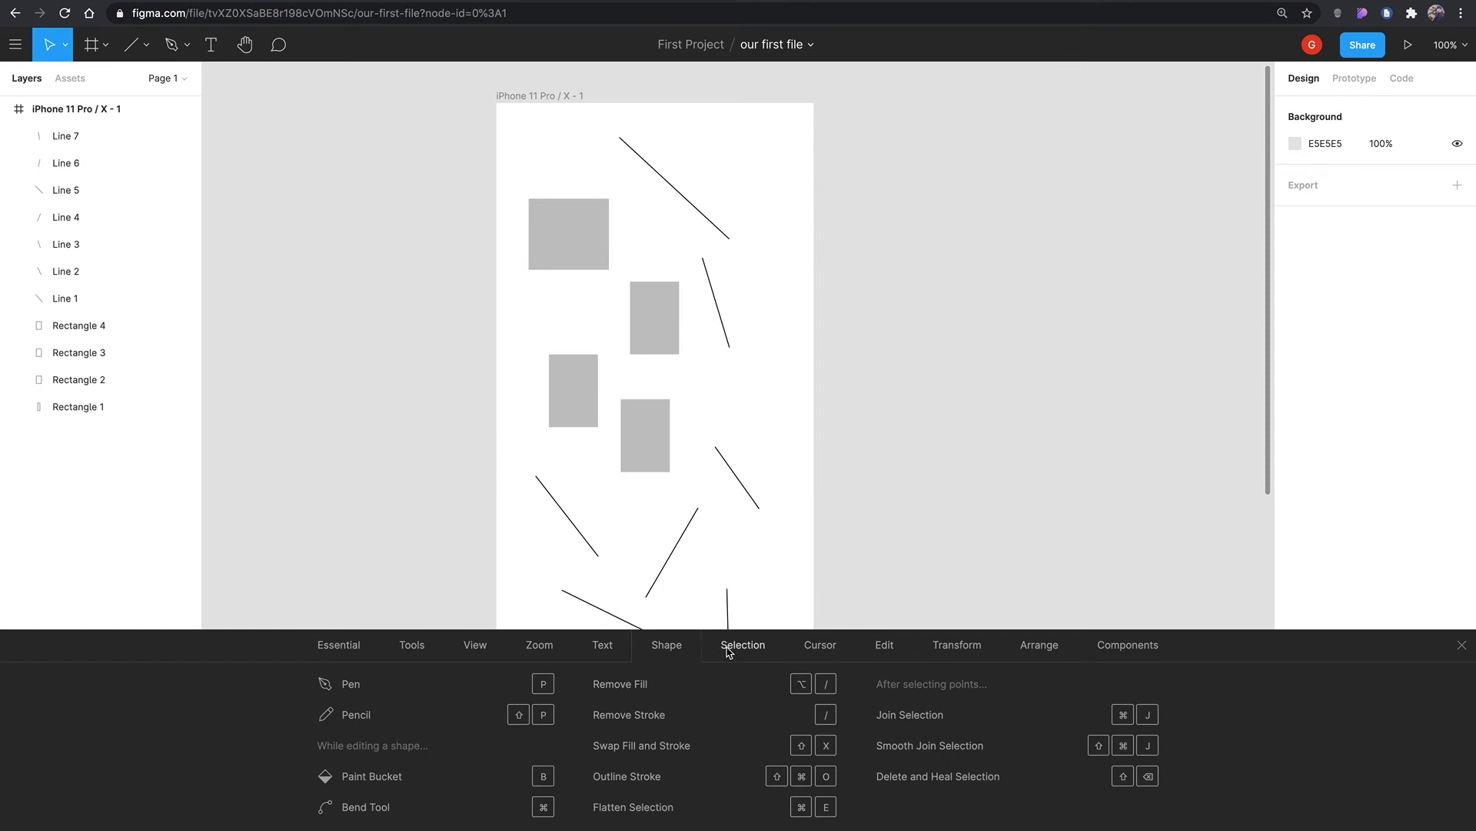
{"action": "left_click", "coordinate": [739, 650]}
{"action": "left_click", "coordinate": [820, 650]}
{"action": "left_click", "coordinate": [879, 651]}
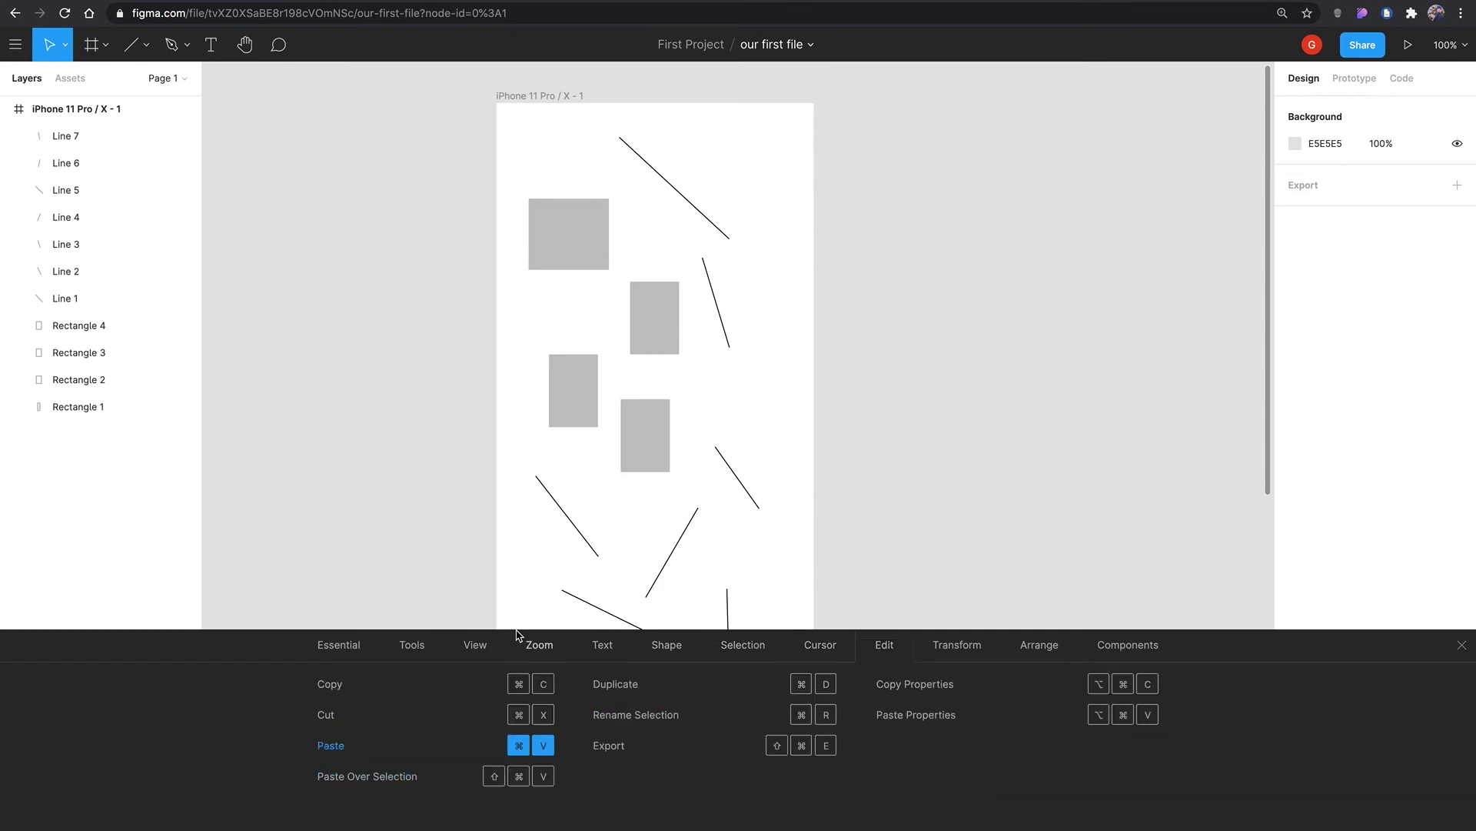
{"action": "left_click", "coordinate": [412, 646]}
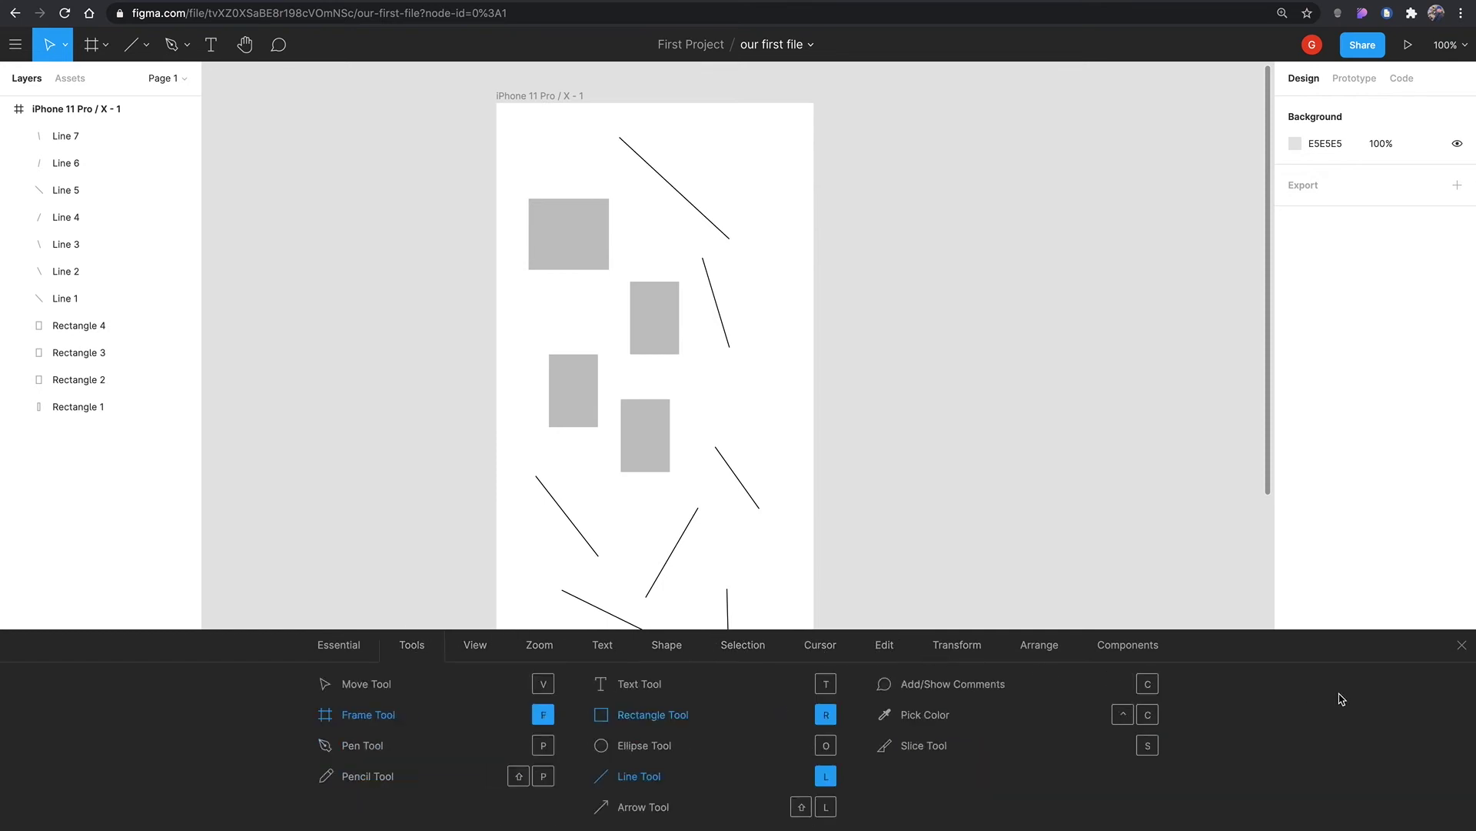
{"action": "left_click", "coordinate": [1462, 645]}
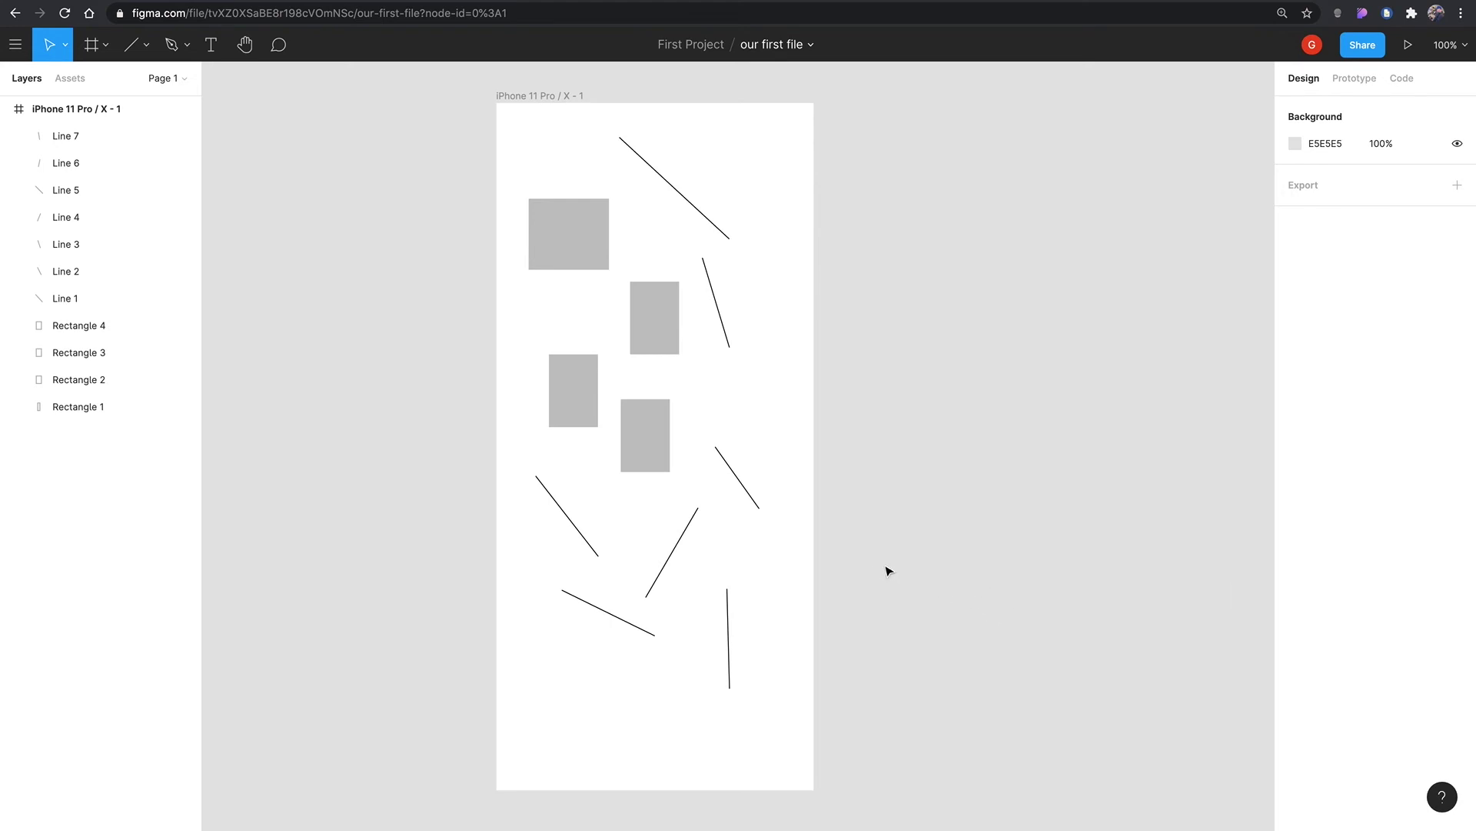
{"action": "mouse_move", "coordinate": [896, 564]}
{"action": "left_mouse_down"}
{"action": "mouse_move", "coordinate": [975, 610]}
{"action": "mouse_move", "coordinate": [839, 609]}
{"action": "mouse_move", "coordinate": [814, 492]}
{"action": "mouse_move", "coordinate": [870, 478]}
{"action": "mouse_move", "coordinate": [857, 509]}
{"action": "mouse_move", "coordinate": [808, 488]}
{"action": "mouse_move", "coordinate": [805, 538]}
{"action": "mouse_move", "coordinate": [871, 548]}
{"action": "left_mouse_up"}
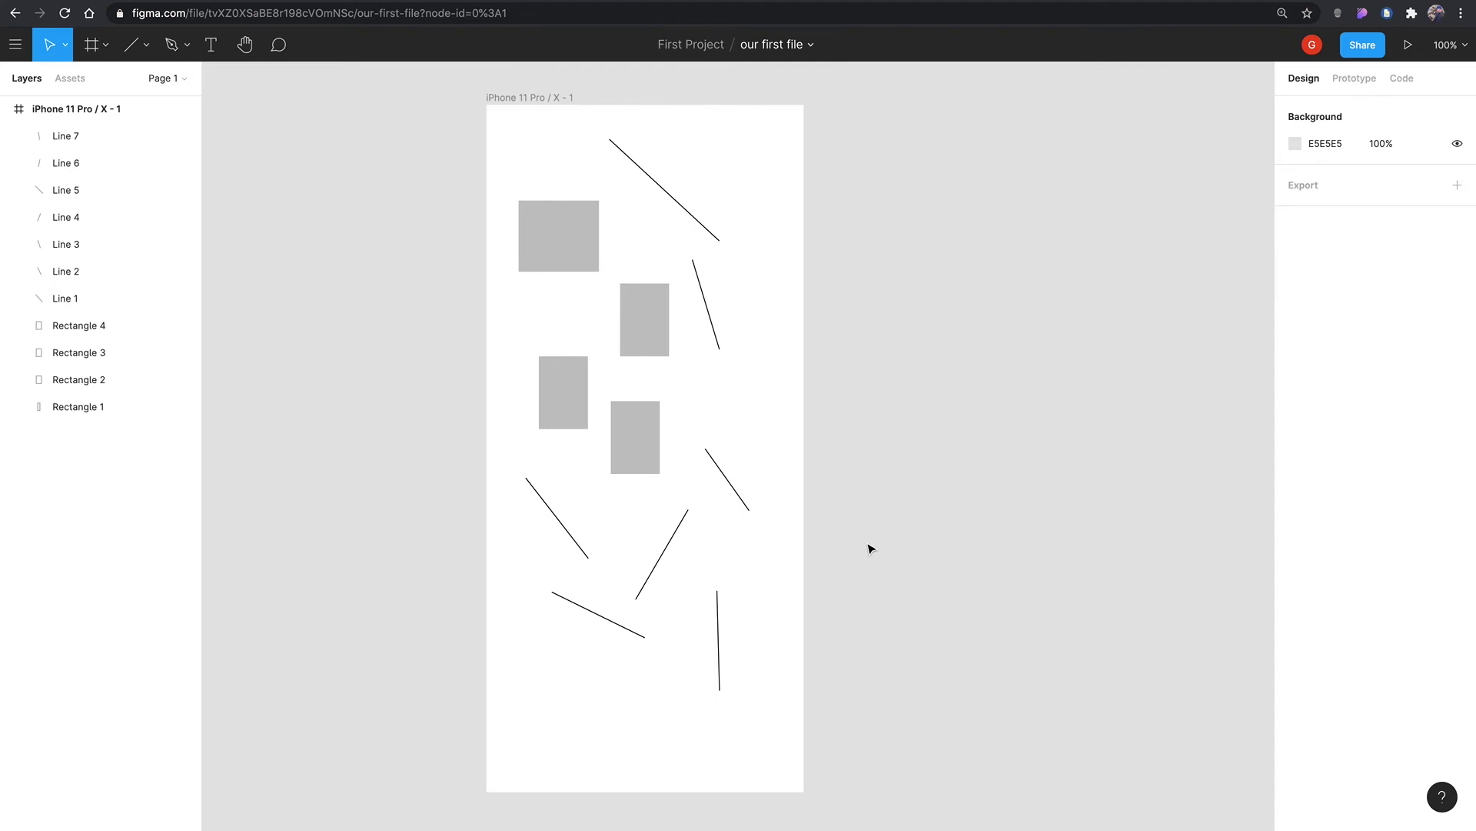
{"action": "key", "text": "ctrl+backslash"}
{"action": "key", "text": "ctrl+backslash"}
{"action": "key", "text": "ctrl+backslash"}
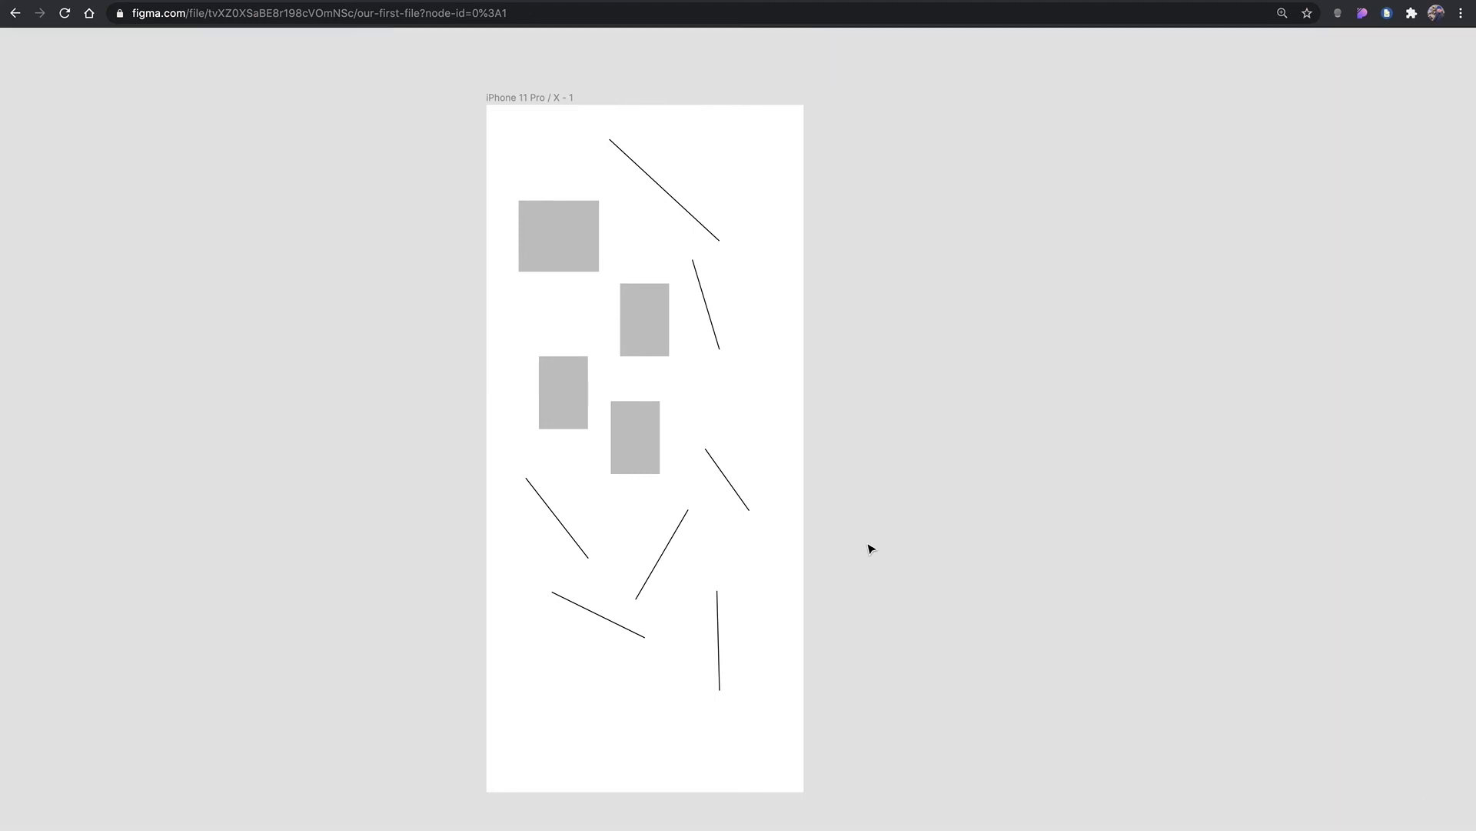
{"action": "key", "text": "ctrl+backslash"}
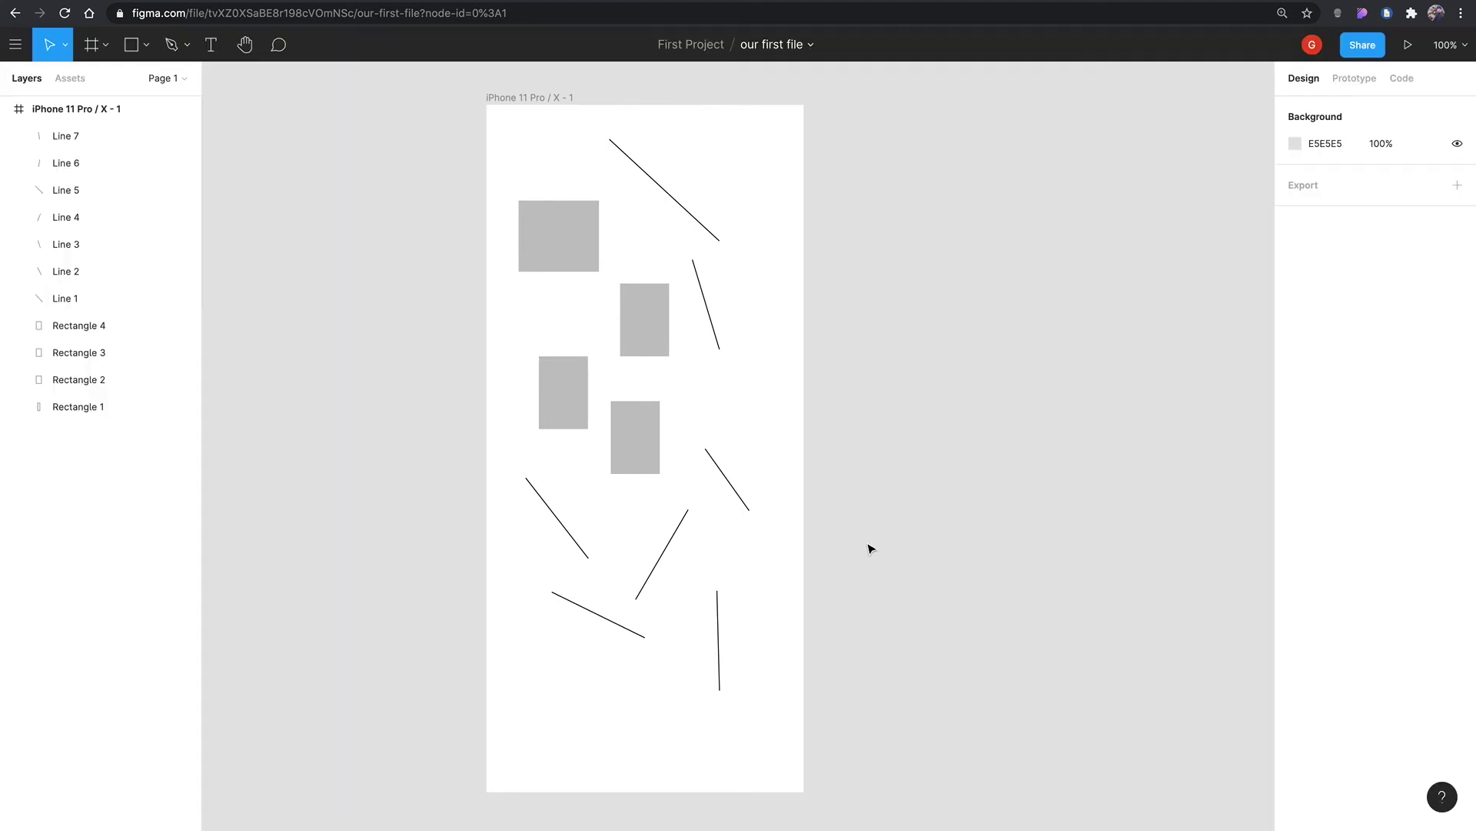
{"action": "key", "text": "ctrl+backslash"}
{"action": "key", "text": "ctrl+backslash"}
{"action": "key", "text": "ctrl+backslash"}
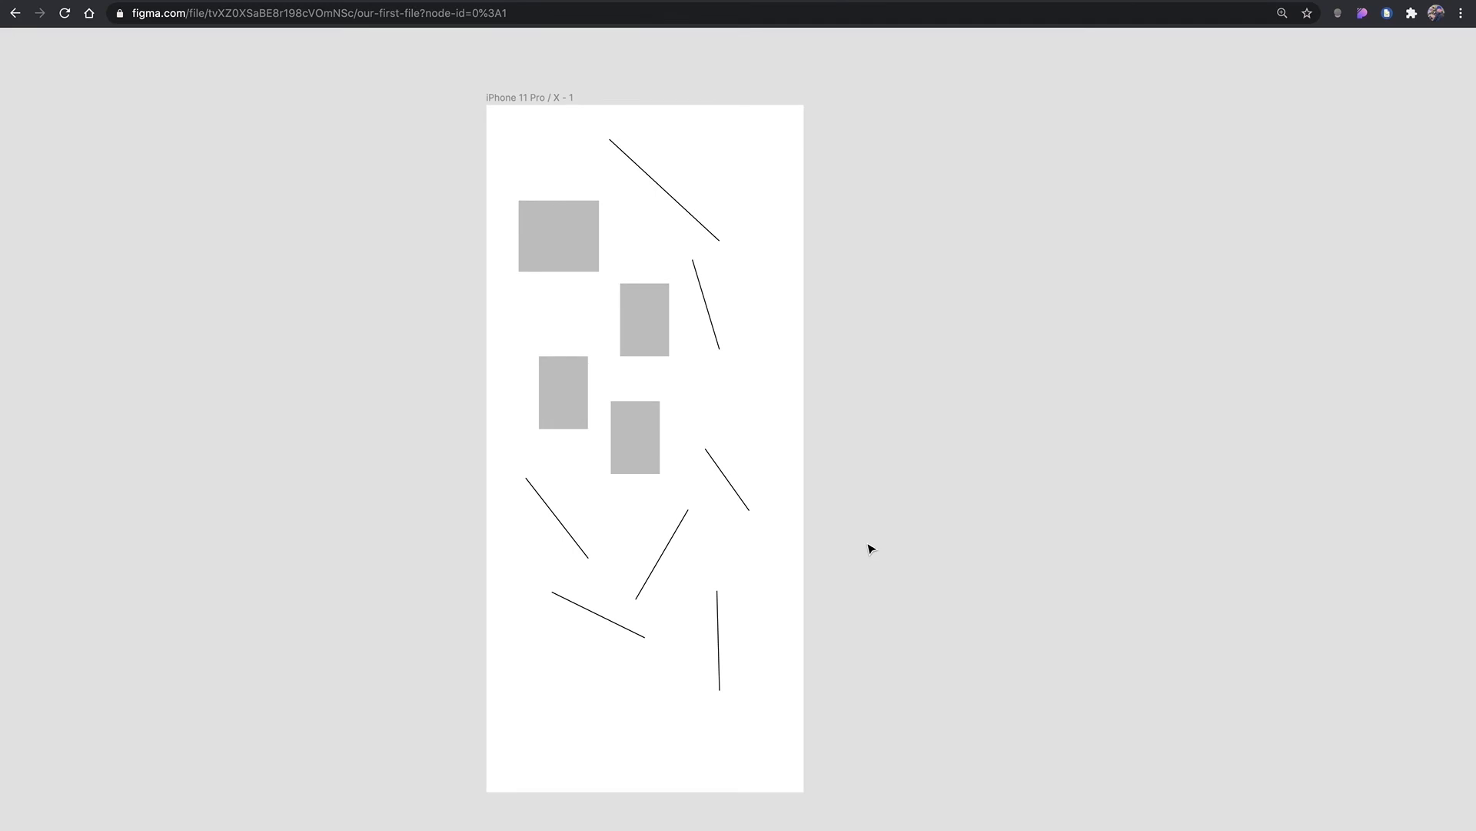
{"action": "scroll", "coordinate": [871, 548], "scroll_direction": "up", "scroll_amount": 10}
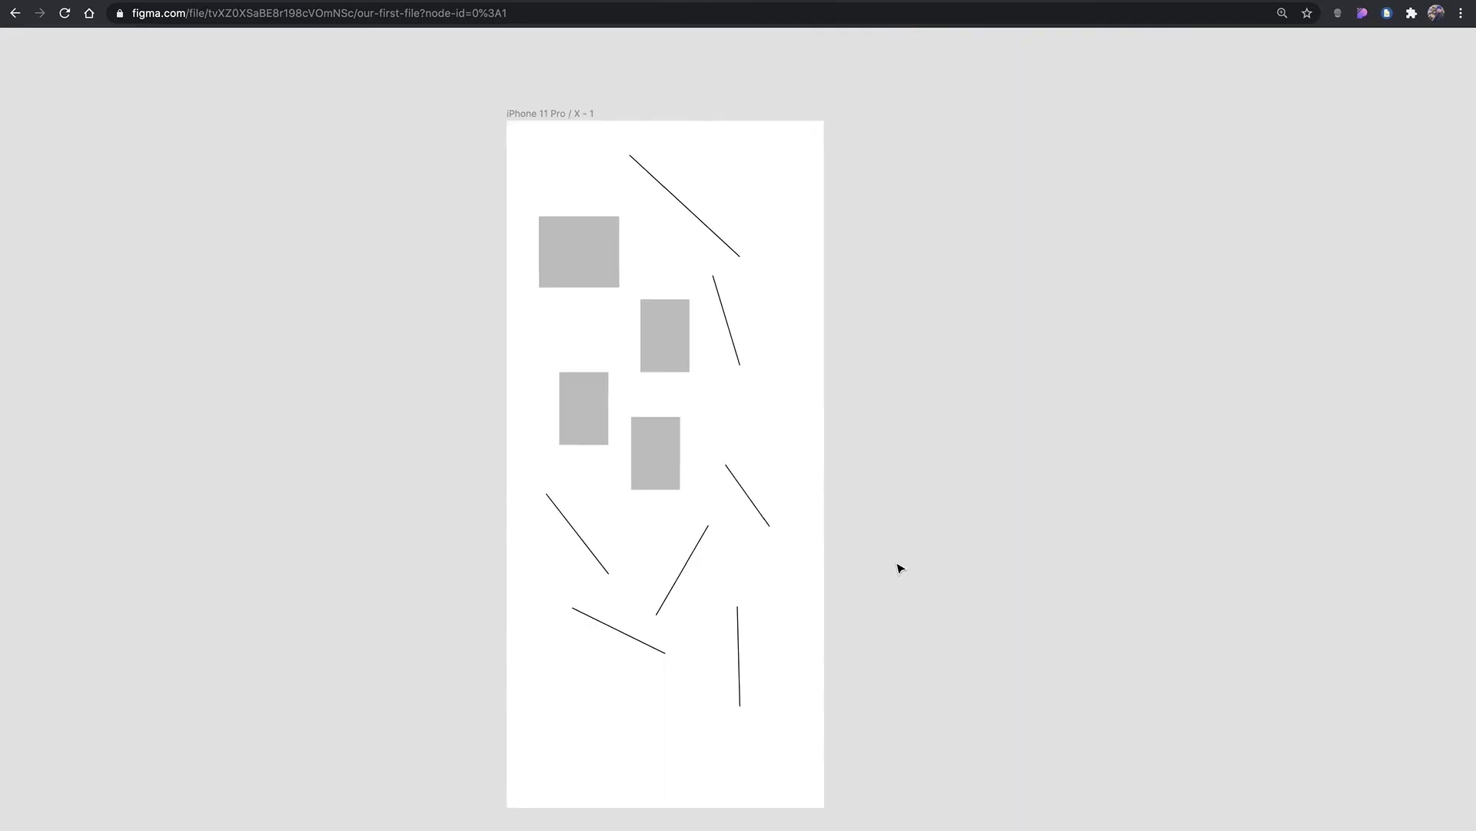
{"action": "key", "text": "ctrl+backslash"}
{"action": "left_click_drag", "start_coordinate": [965, 458], "coordinate": [918, 427]}
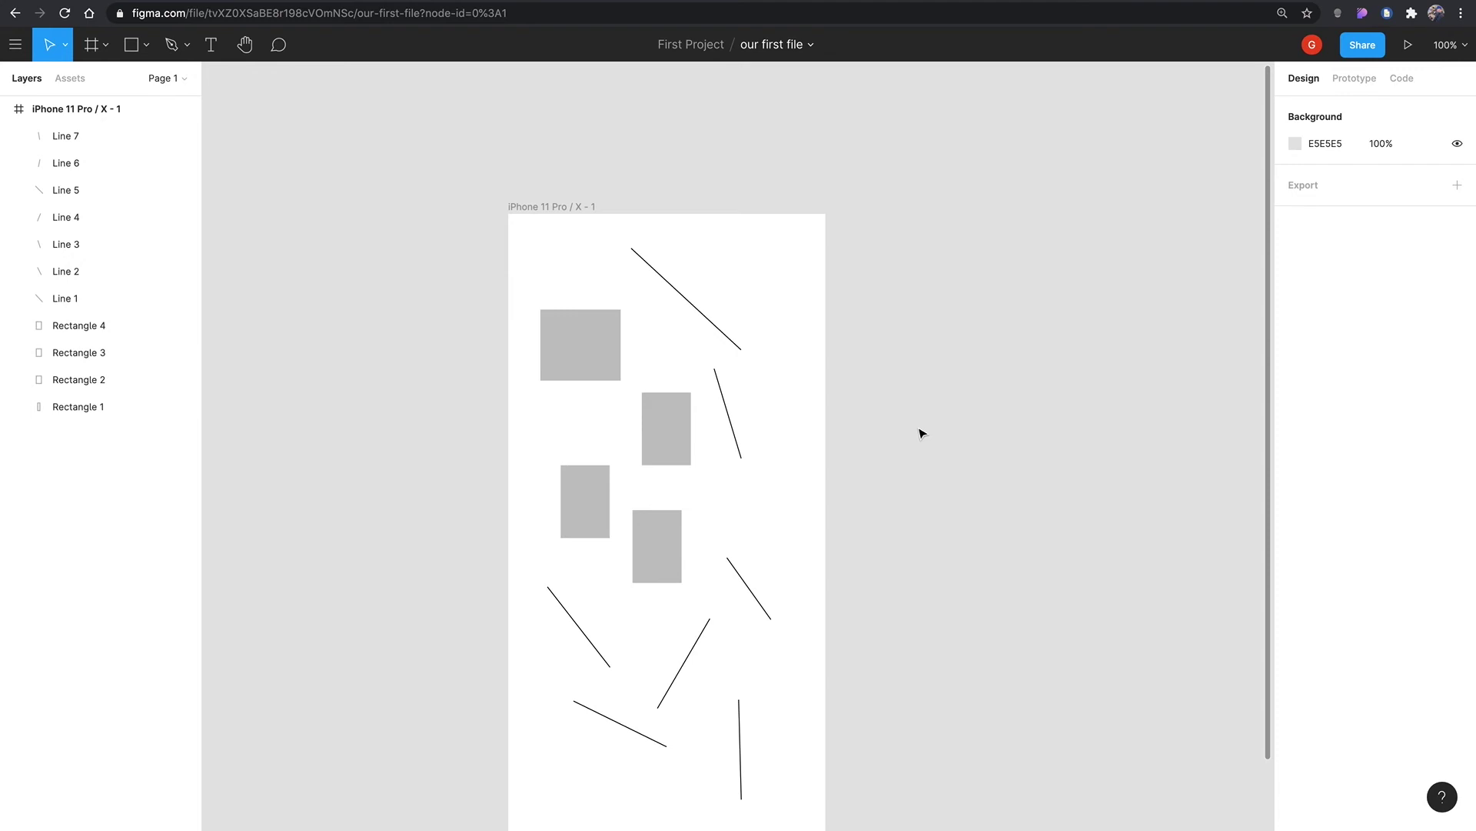
Set the canvas background to dark grey 323232 at 100%
{"action": "left_click", "coordinate": [516, 206]}
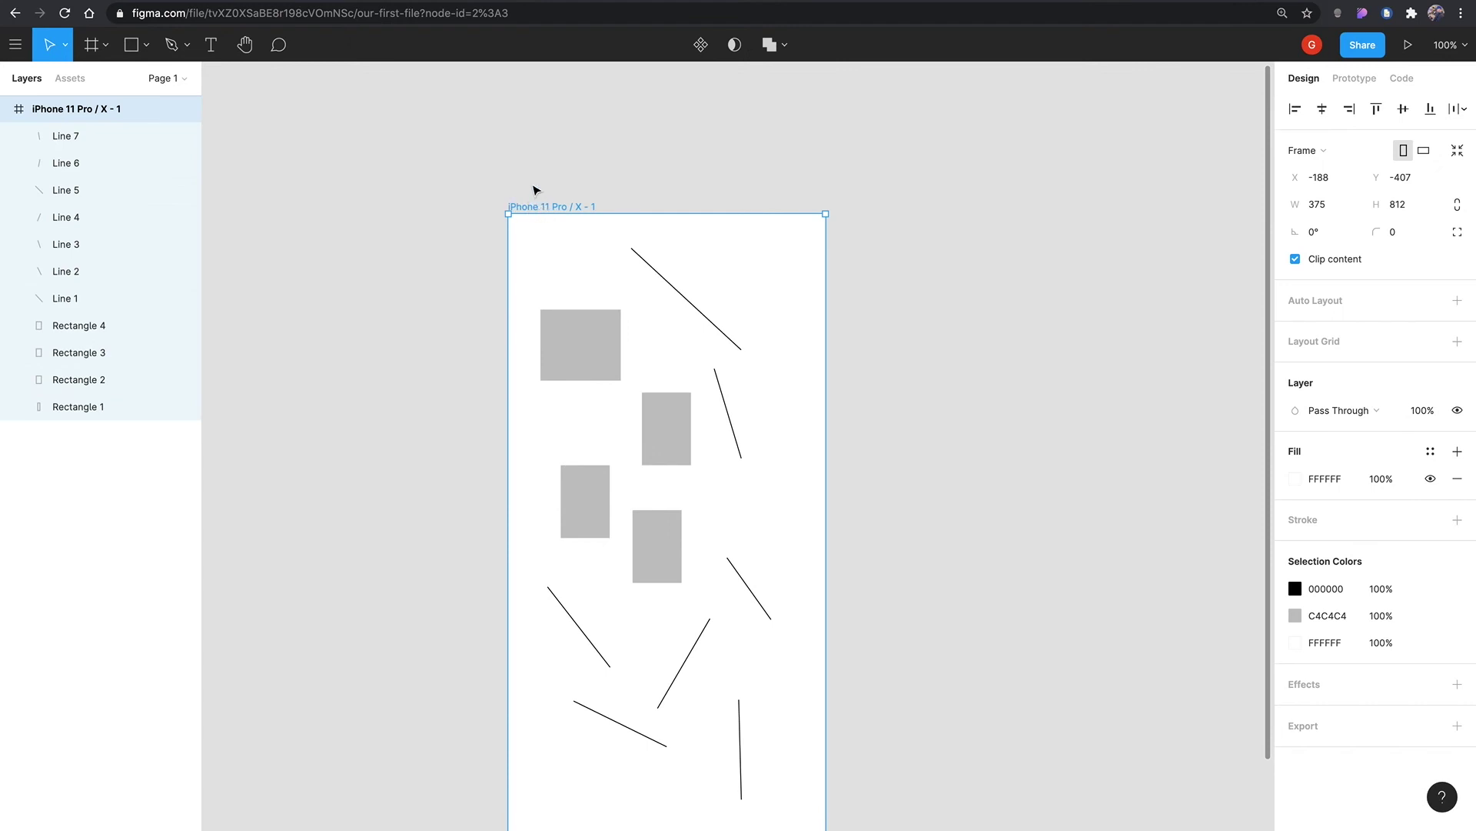
{"action": "left_click", "coordinate": [555, 132]}
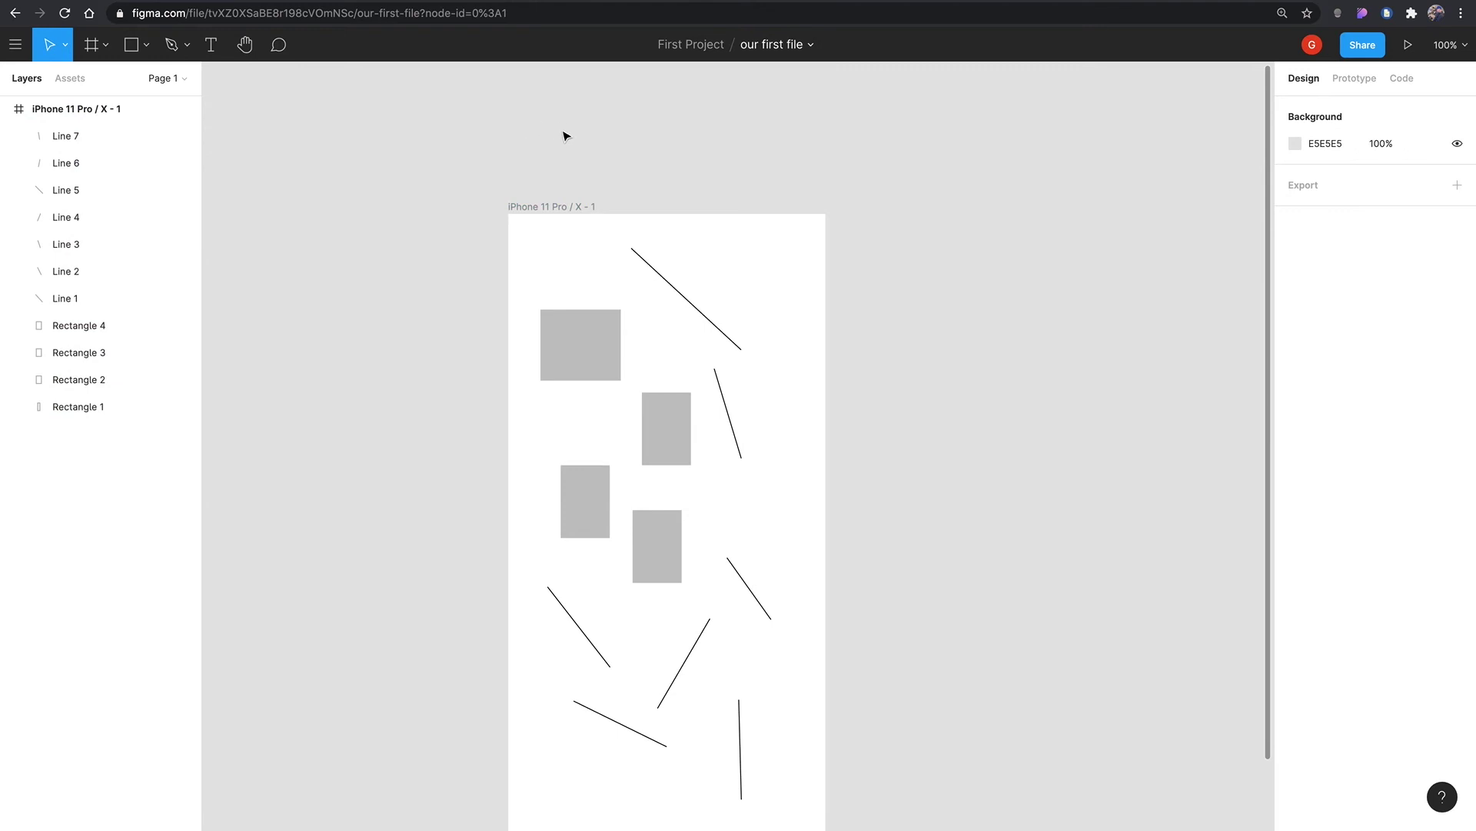
{"action": "left_click", "coordinate": [538, 104]}
{"action": "left_click", "coordinate": [536, 129]}
{"action": "left_click", "coordinate": [1112, 149]}
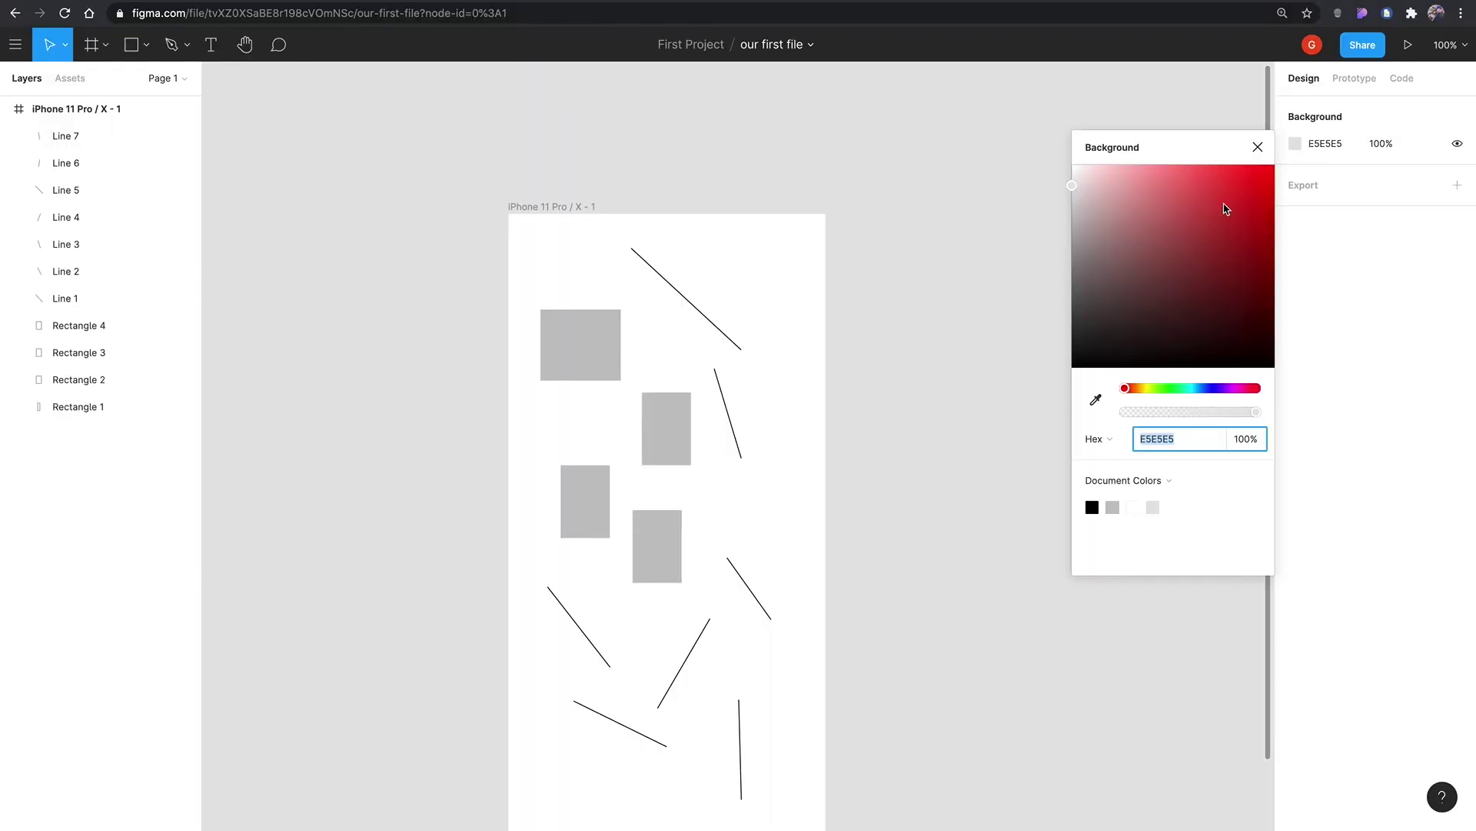
{"action": "mouse_move", "coordinate": [1226, 206]}
{"action": "left_mouse_down"}
{"action": "mouse_move", "coordinate": [1260, 171]}
{"action": "mouse_move", "coordinate": [1274, 206]}
{"action": "mouse_move", "coordinate": [1249, 244]}
{"action": "mouse_move", "coordinate": [1246, 290]}
{"action": "mouse_move", "coordinate": [1272, 237]}
{"action": "mouse_move", "coordinate": [1265, 252]}
{"action": "mouse_move", "coordinate": [1077, 278]}
{"action": "mouse_move", "coordinate": [1044, 343]}
{"action": "left_mouse_up"}
{"action": "left_click", "coordinate": [975, 246]}
{"action": "scroll", "coordinate": [976, 246], "scroll_direction": "down", "scroll_amount": 2}
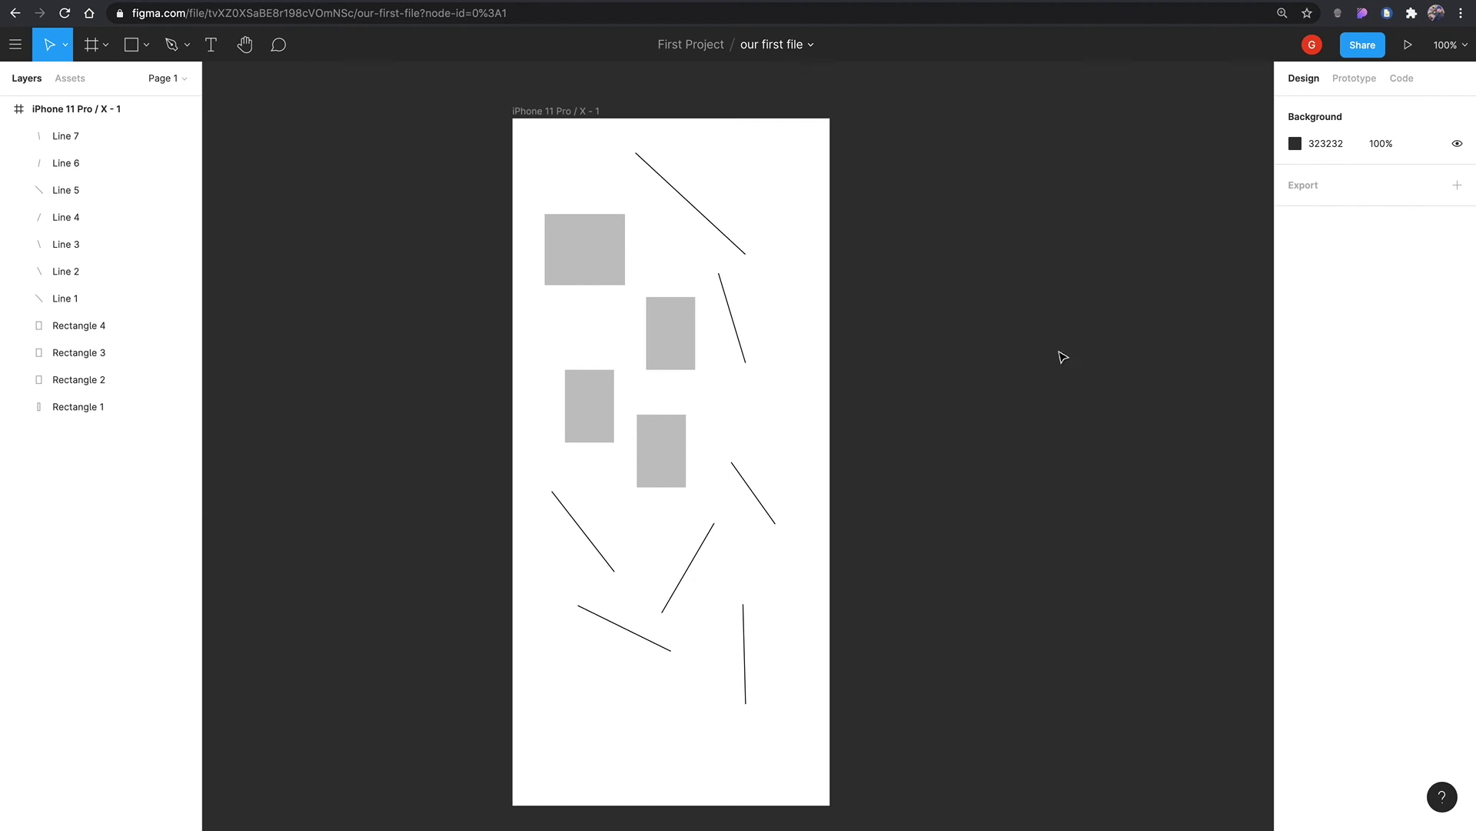
Fill Rectangle 2 near the top centre with red D02B2B
{"action": "left_click", "coordinate": [691, 340]}
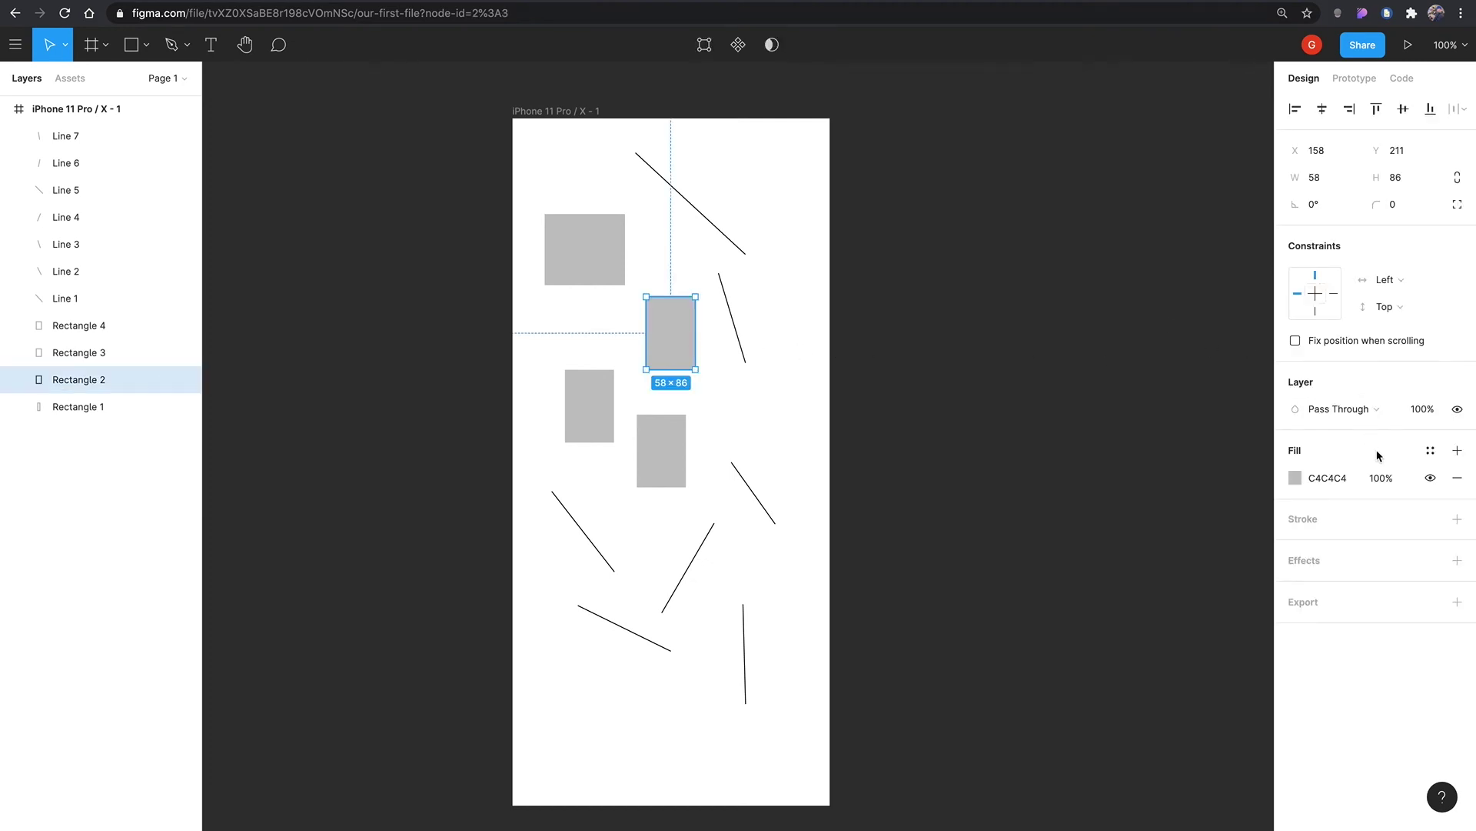
{"action": "left_click", "coordinate": [1295, 477]}
{"action": "mouse_move", "coordinate": [1211, 462]}
{"action": "left_mouse_down"}
{"action": "mouse_move", "coordinate": [1223, 434]}
{"action": "mouse_move", "coordinate": [1235, 454]}
{"action": "left_mouse_up"}
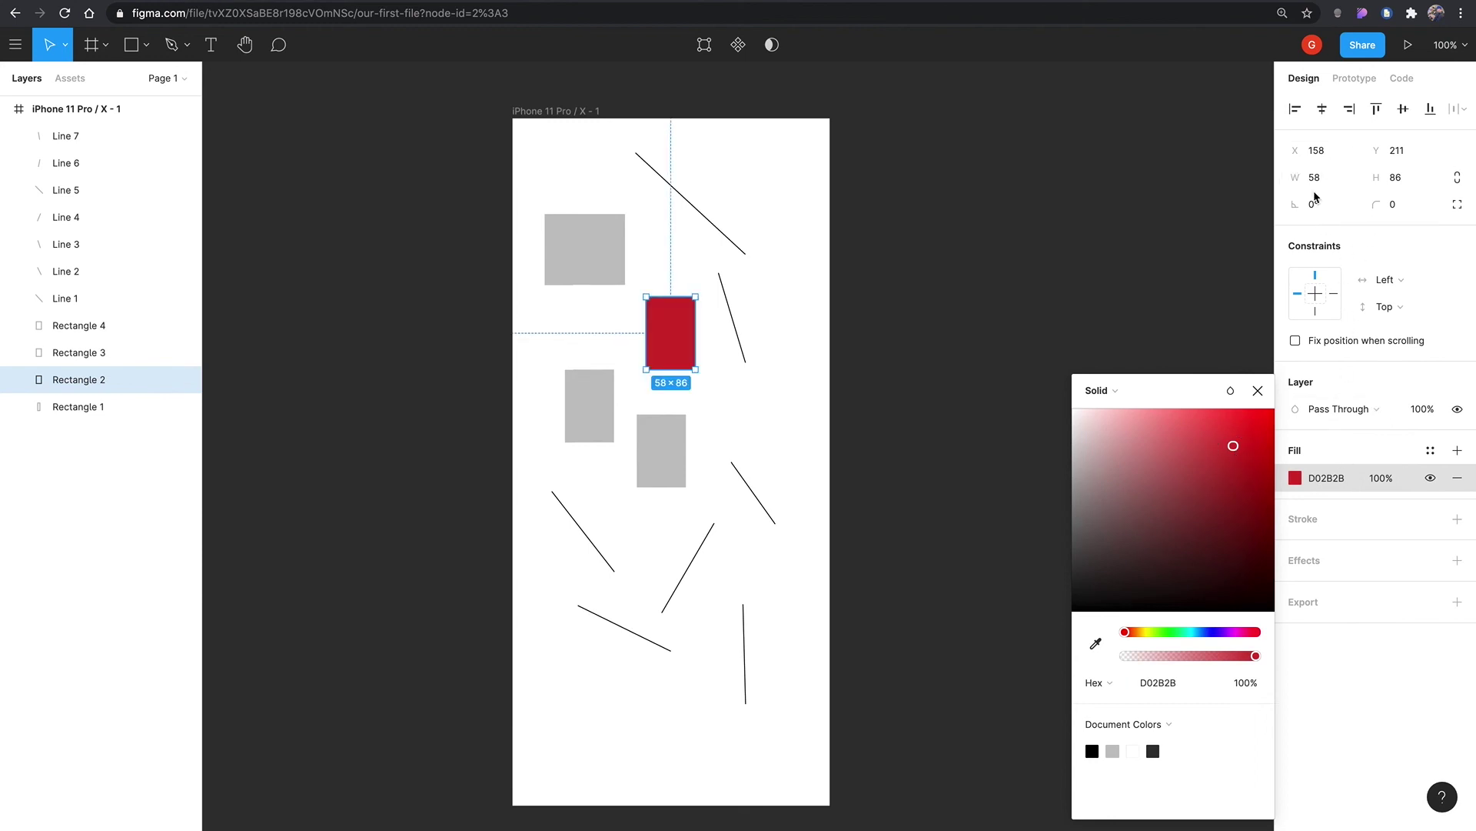
{"action": "left_click", "coordinate": [1330, 536]}
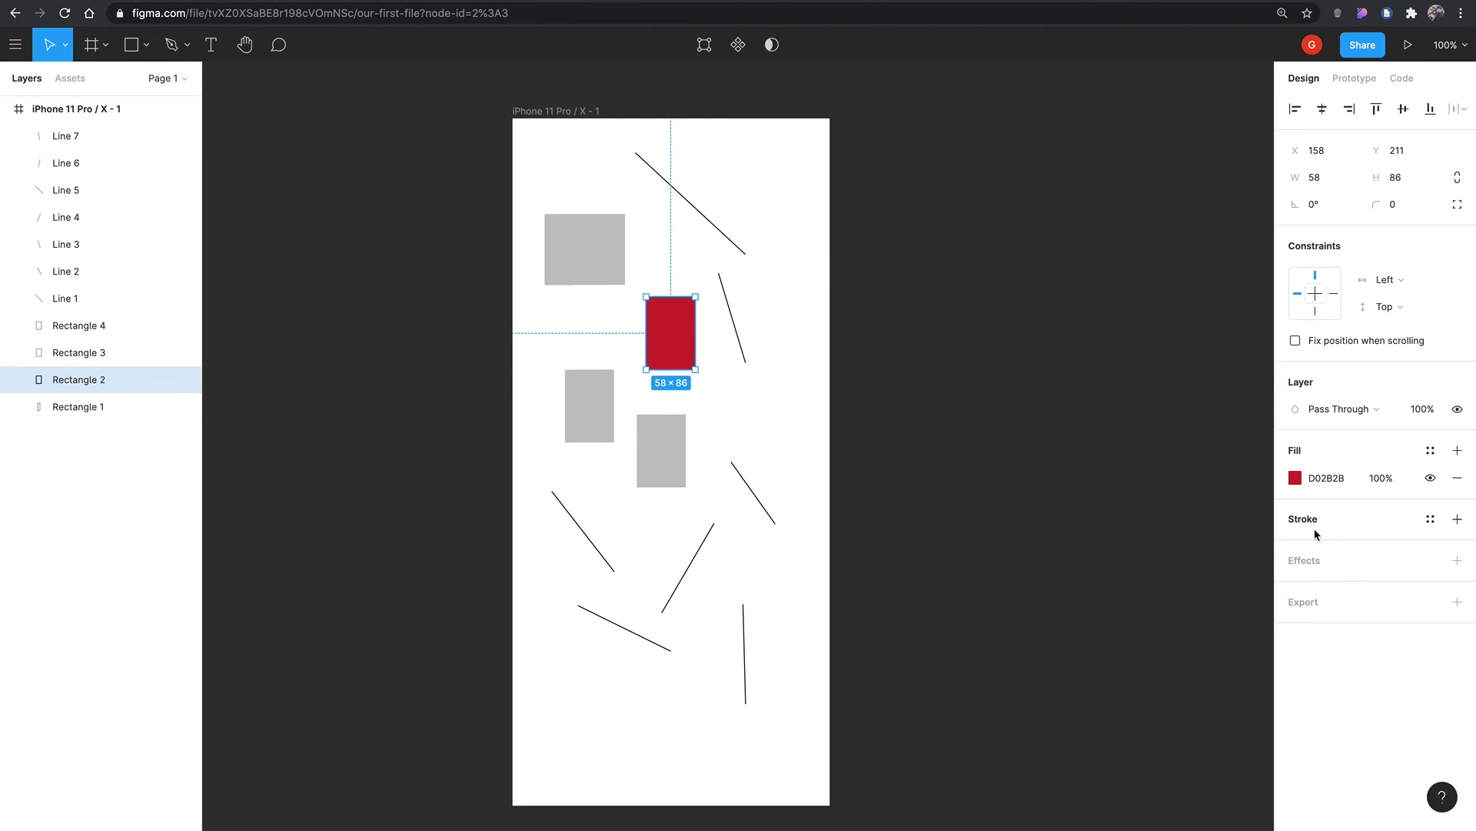
Give Rectangle 2 a 16-wide black inside stroke and a drop shadow
{"action": "left_click", "coordinate": [1307, 524]}
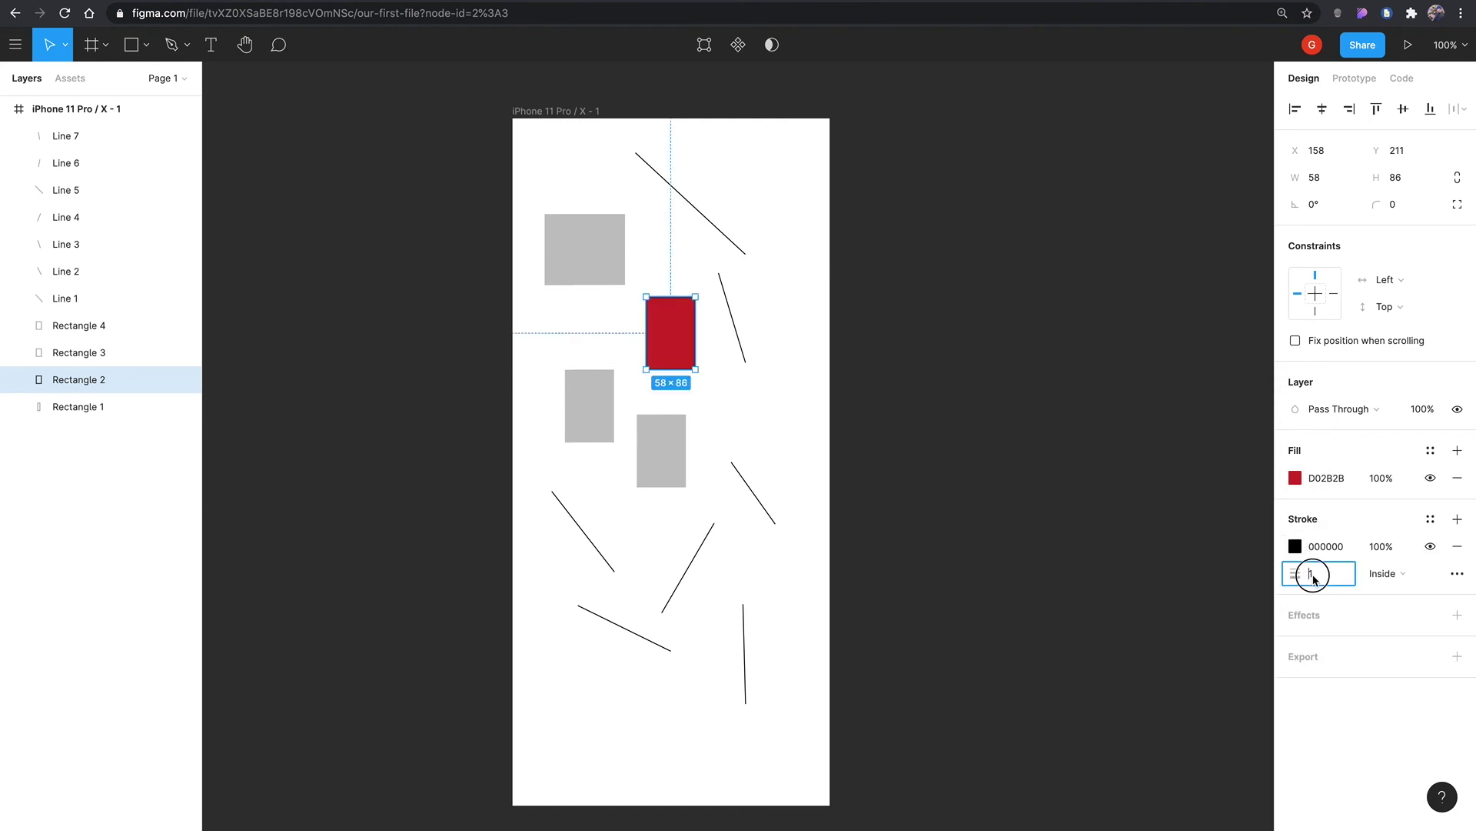
{"action": "mouse_move", "coordinate": [1298, 576]}
{"action": "left_mouse_down"}
{"action": "mouse_move", "coordinate": [1328, 575]}
{"action": "mouse_move", "coordinate": [1264, 571]}
{"action": "left_mouse_up"}
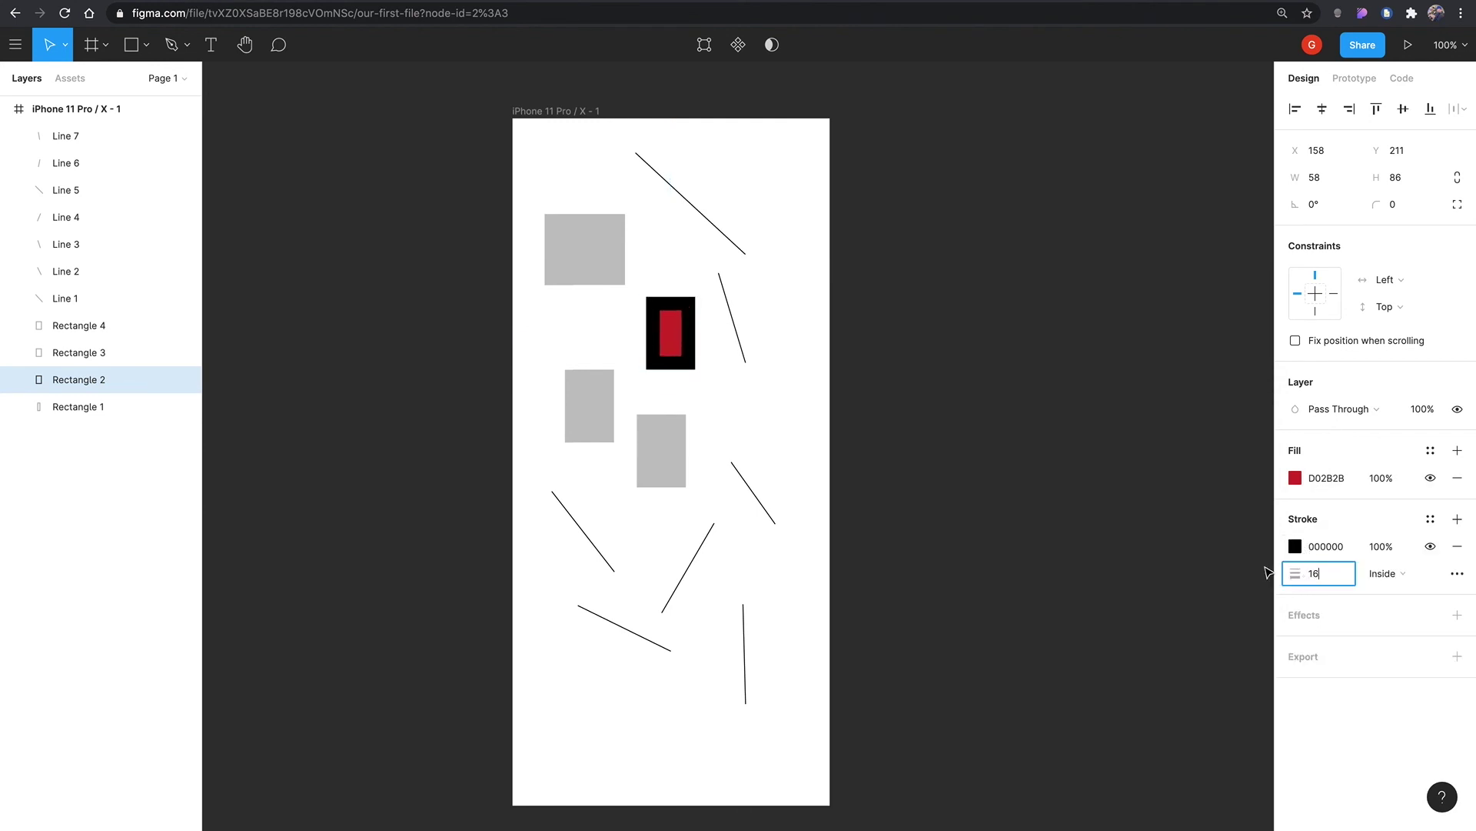
{"action": "left_click", "coordinate": [1318, 619]}
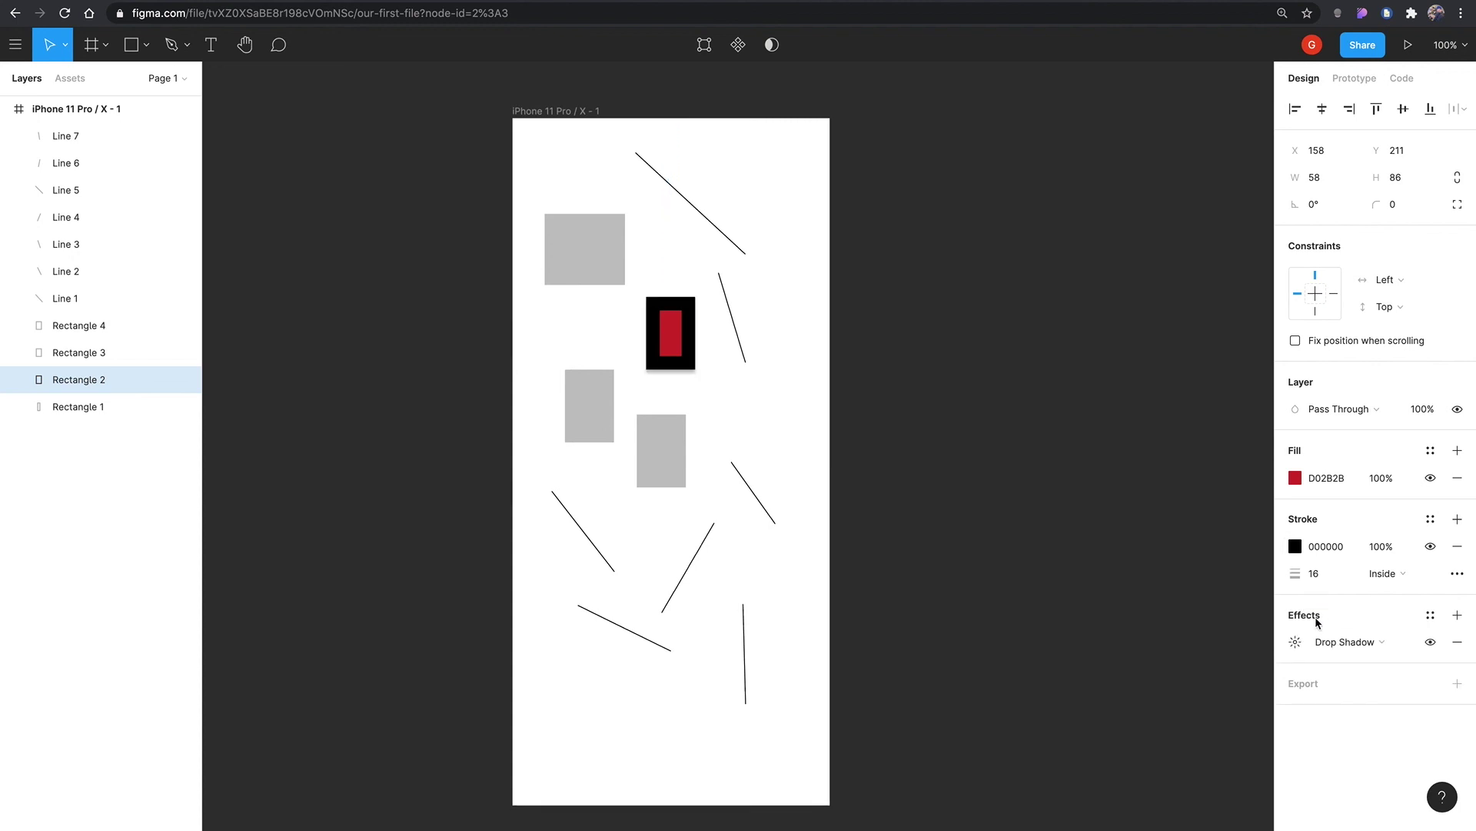
{"action": "left_click", "coordinate": [1295, 641]}
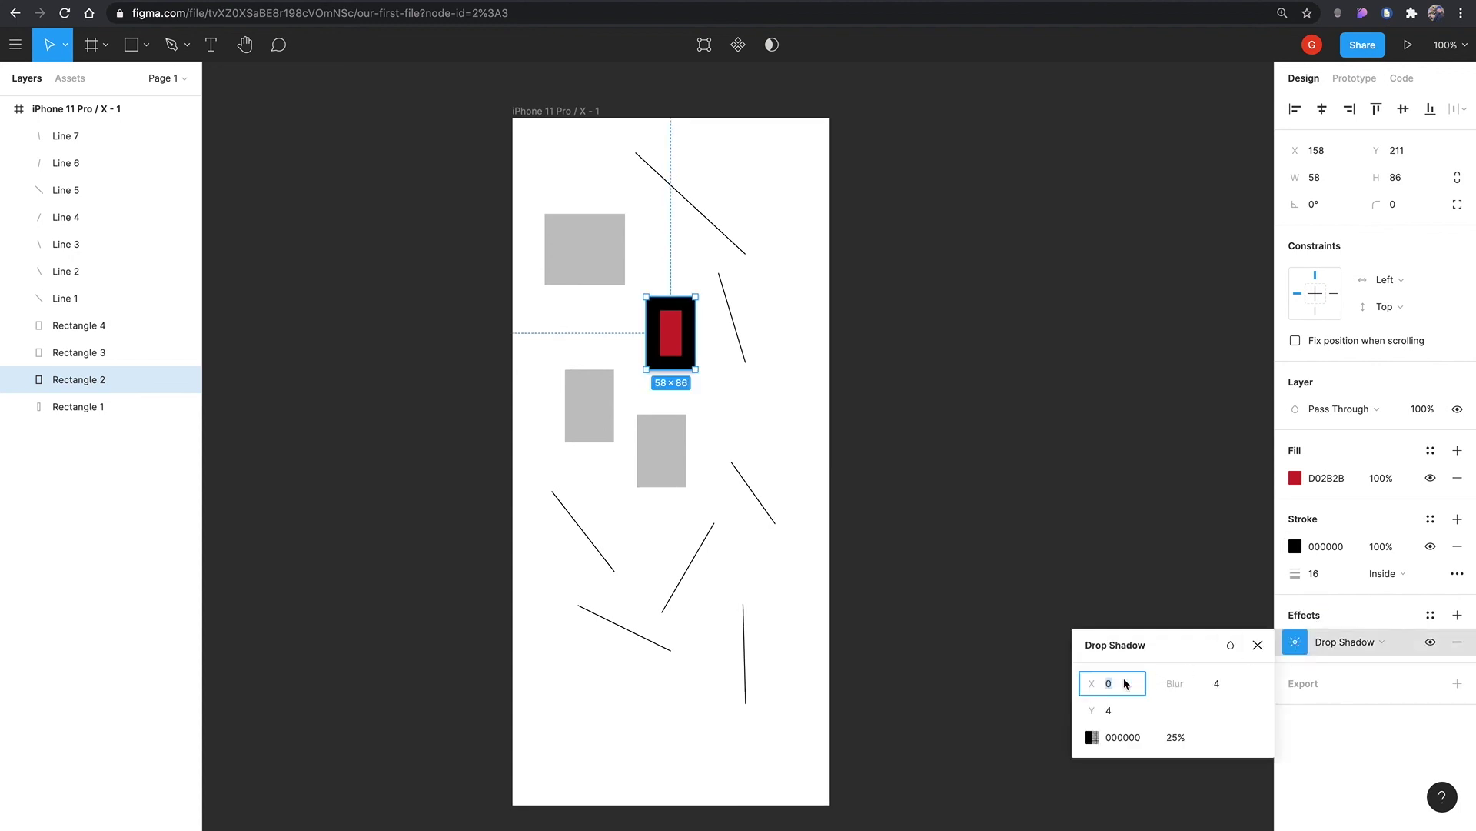
{"action": "left_click", "coordinate": [1170, 454]}
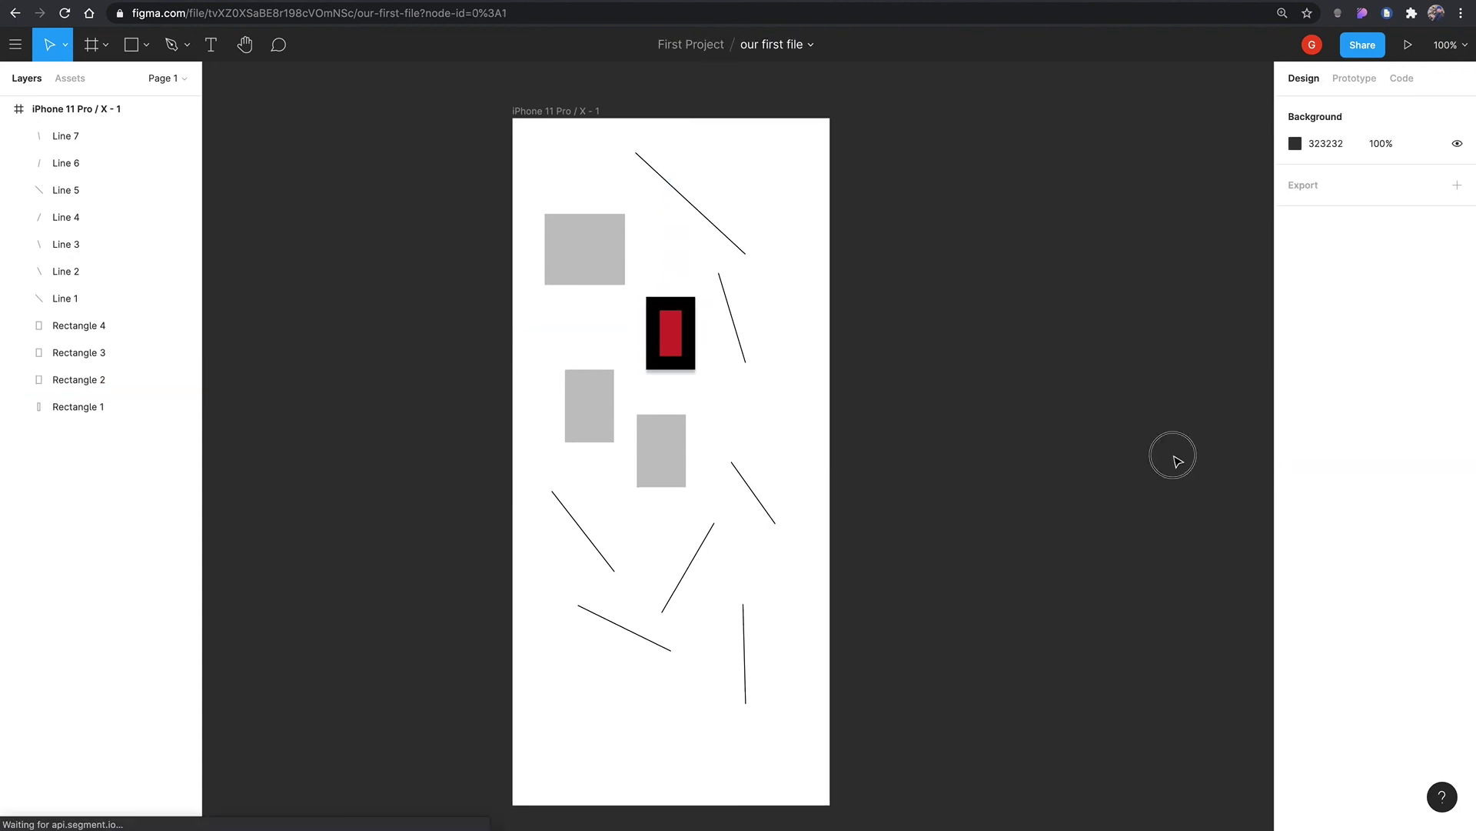
Select the red rectangle and the diagonal line, ending on the iPhone 11 Pro frame
{"action": "left_click", "coordinate": [680, 344]}
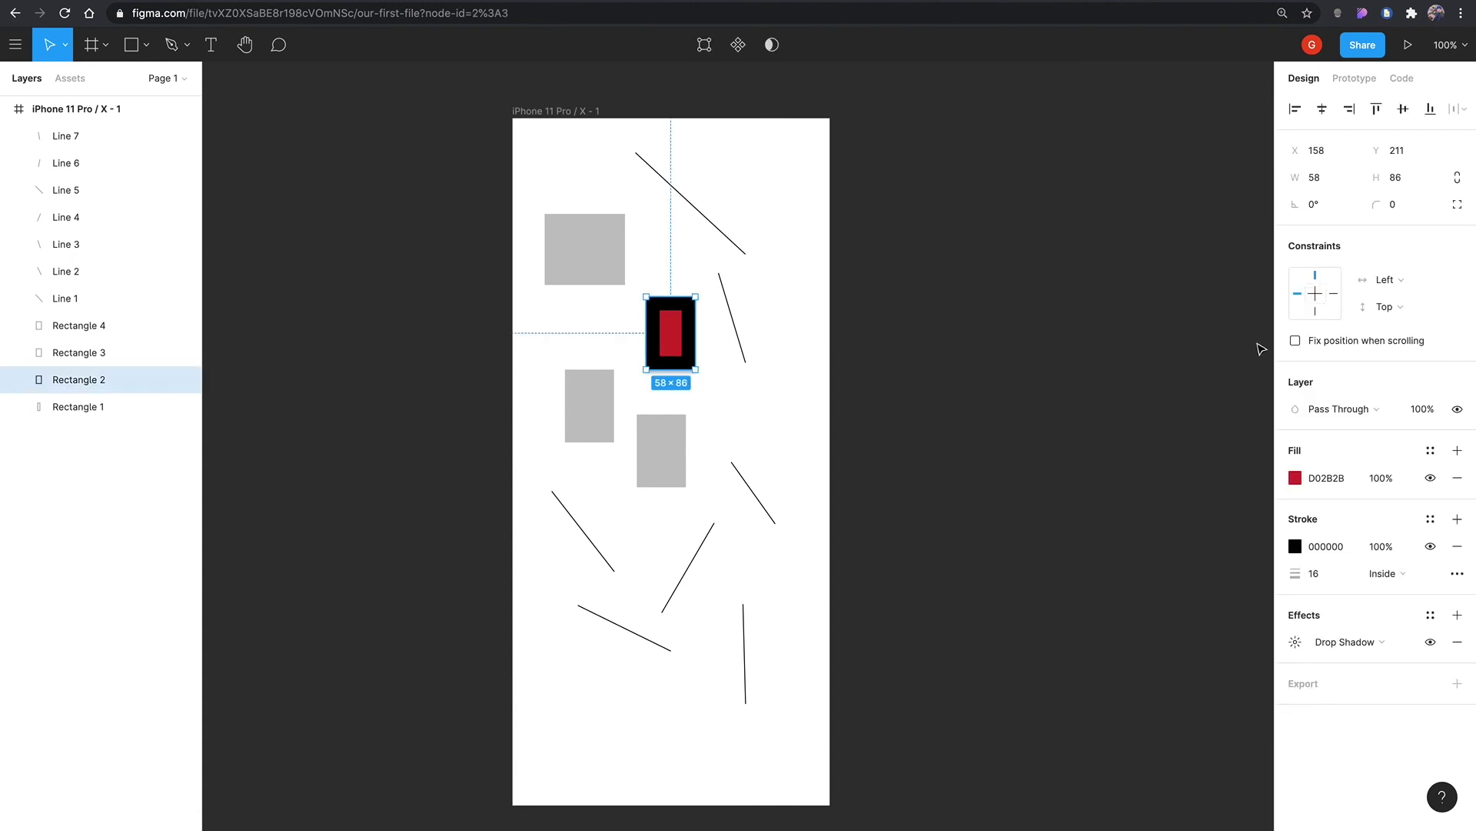
{"action": "left_click", "coordinate": [756, 496]}
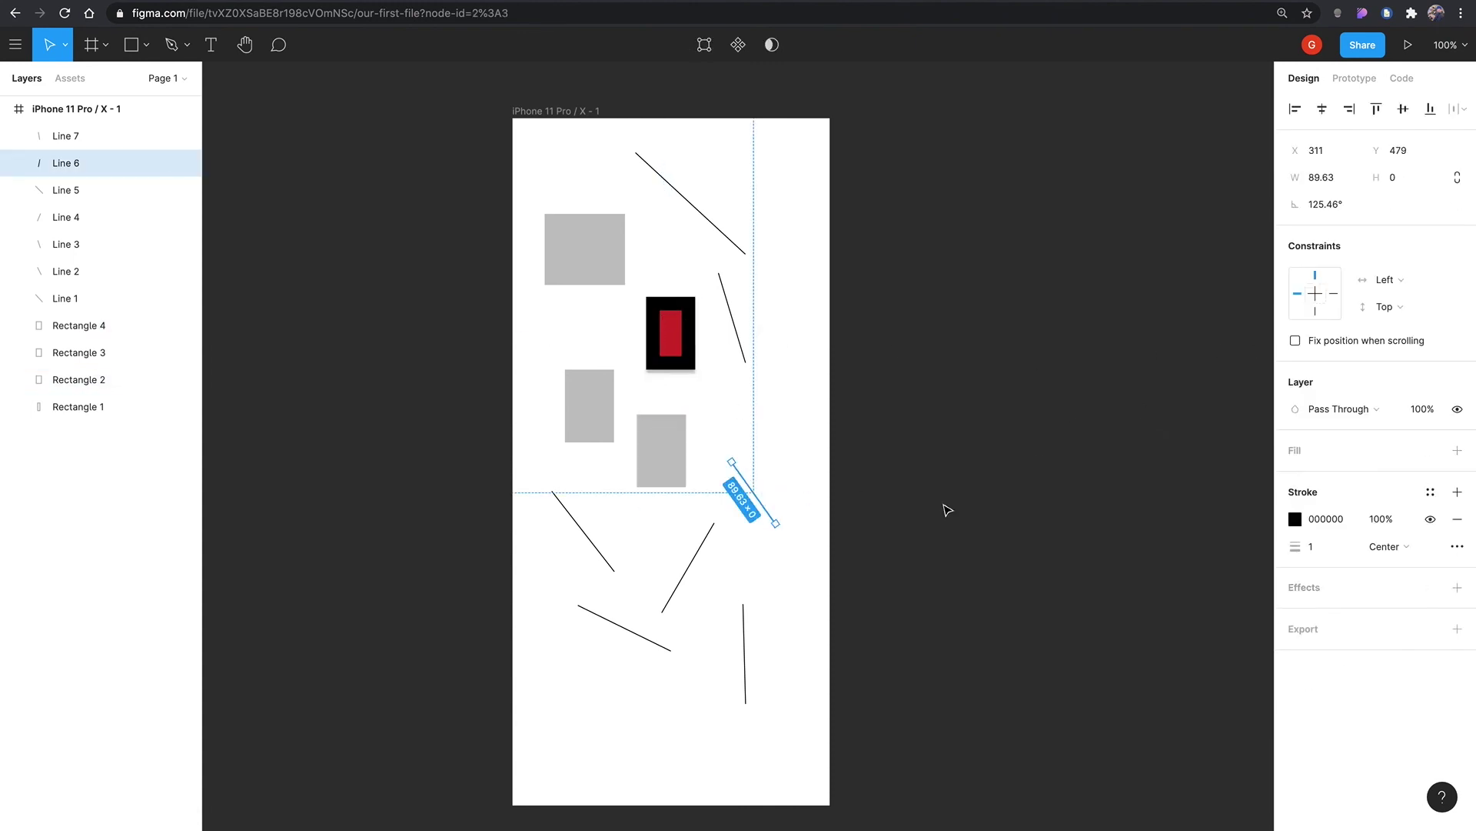
{"action": "left_click", "coordinate": [952, 538]}
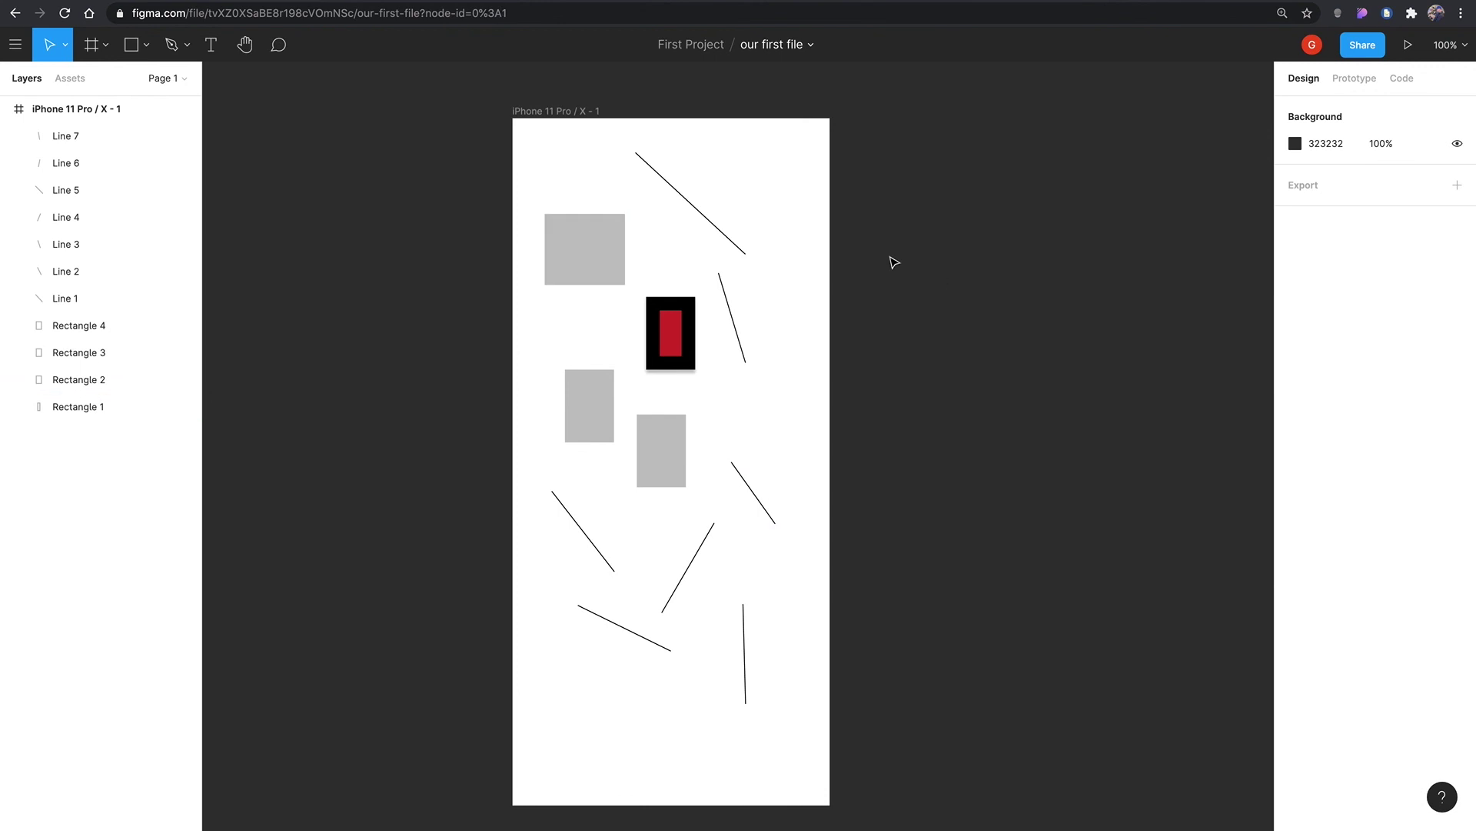
{"action": "left_click", "coordinate": [536, 112]}
Round the iPhone 11 Pro / X - 1 frame's corners with a radius of 40
{"action": "left_click", "coordinate": [538, 103]}
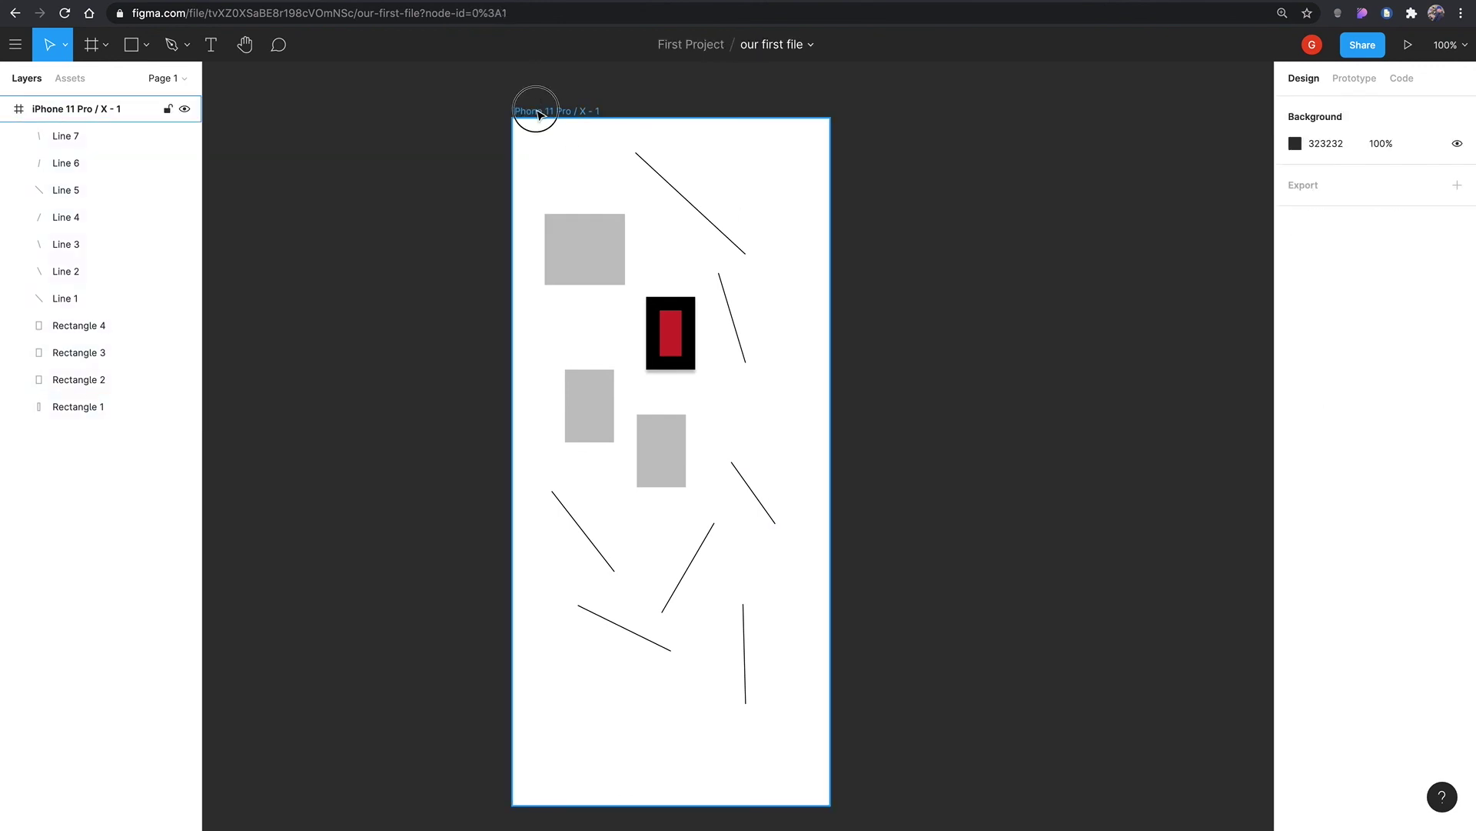
{"action": "left_click", "coordinate": [587, 114]}
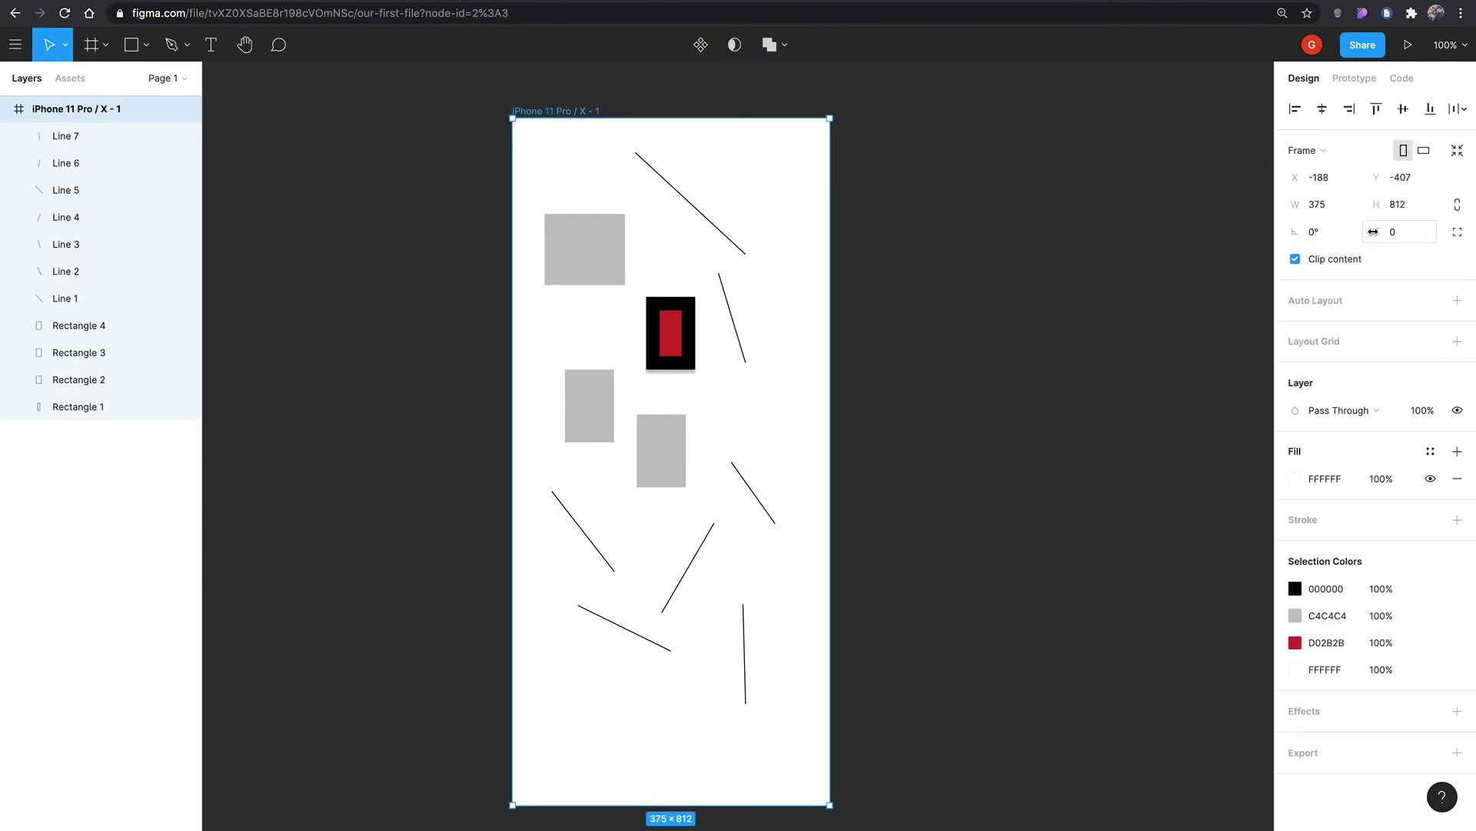
{"action": "left_click_drag", "start_coordinate": [1374, 231], "coordinate": [1398, 234]}
{"action": "type", "text": "40"}
{"action": "key", "text": "Tab"}
{"action": "left_click", "coordinate": [979, 297]}
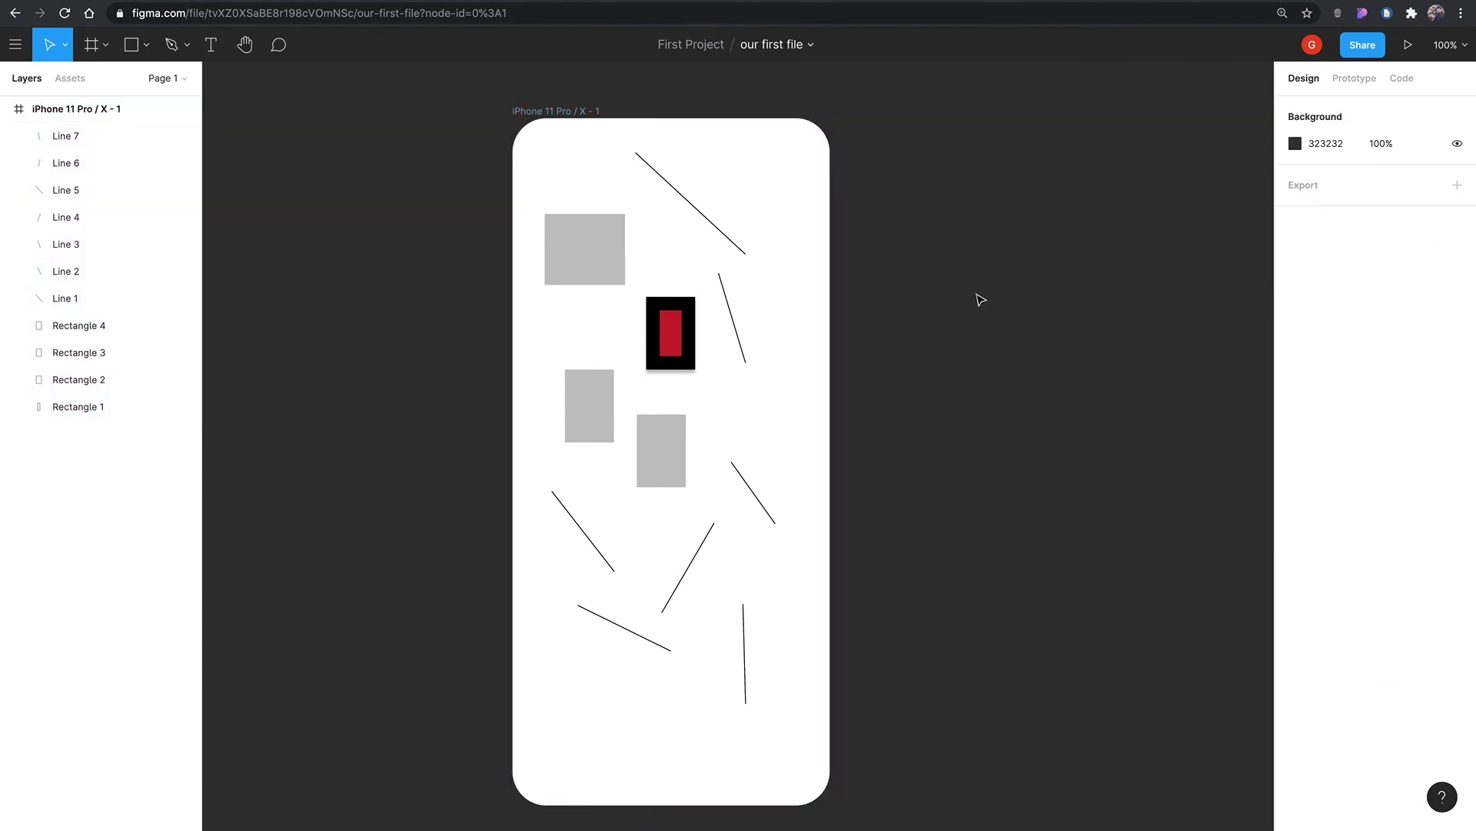
{"action": "mouse_move", "coordinate": [892, 365]}
{"action": "left_mouse_down"}
{"action": "mouse_move", "coordinate": [877, 300]}
{"action": "mouse_move", "coordinate": [896, 362]}
{"action": "left_mouse_up"}
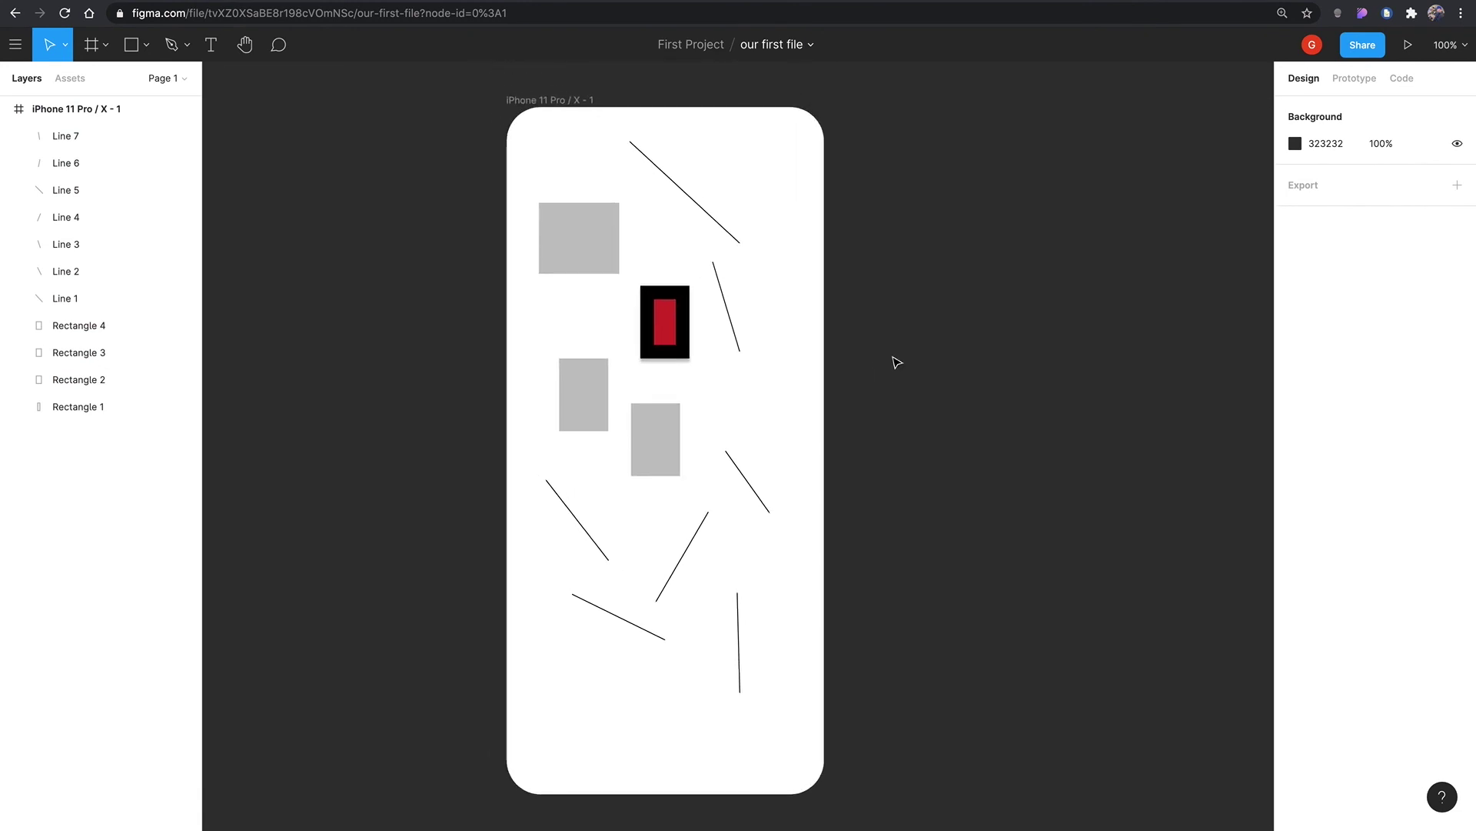
Move Rectangle 1 up to X 100, Y 69 and shift Rectangle 3 left
{"action": "left_click", "coordinate": [593, 228]}
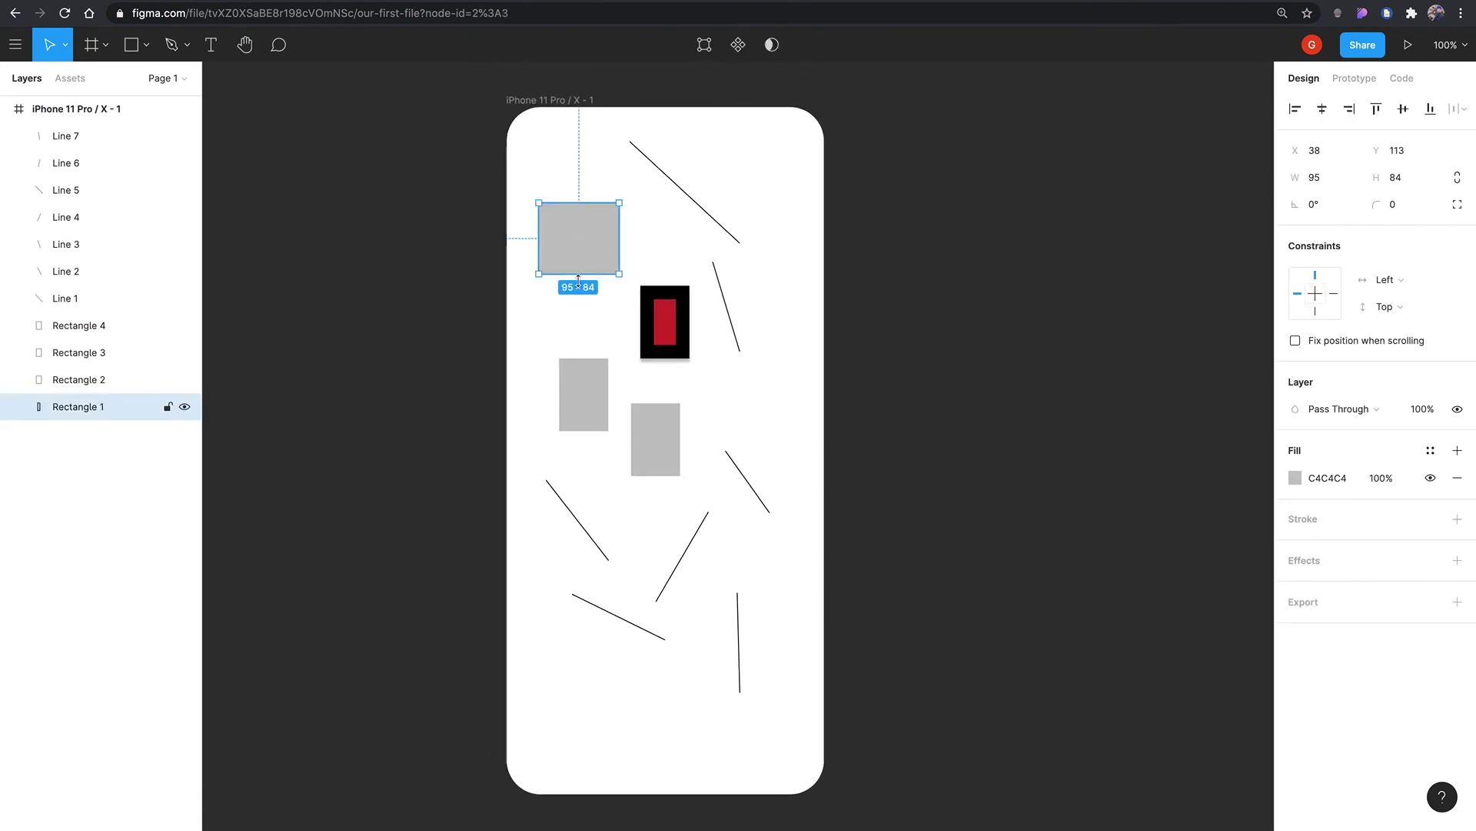
{"action": "left_click_drag", "start_coordinate": [583, 247], "coordinate": [568, 373]}
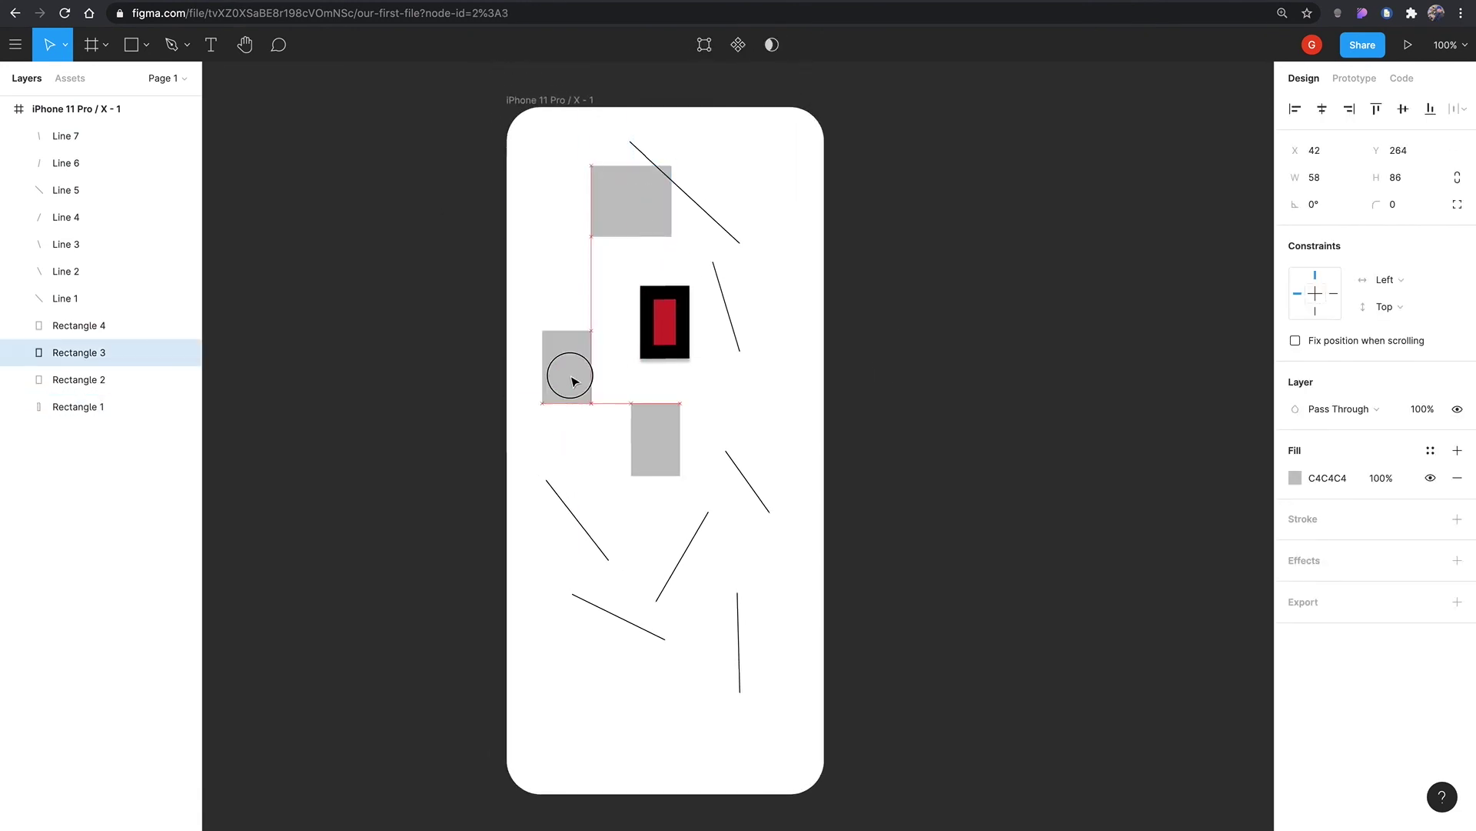
{"action": "left_click", "coordinate": [531, 100]}
Add a 1x PNG export setting to Rectangle 1
{"action": "left_click", "coordinate": [627, 195]}
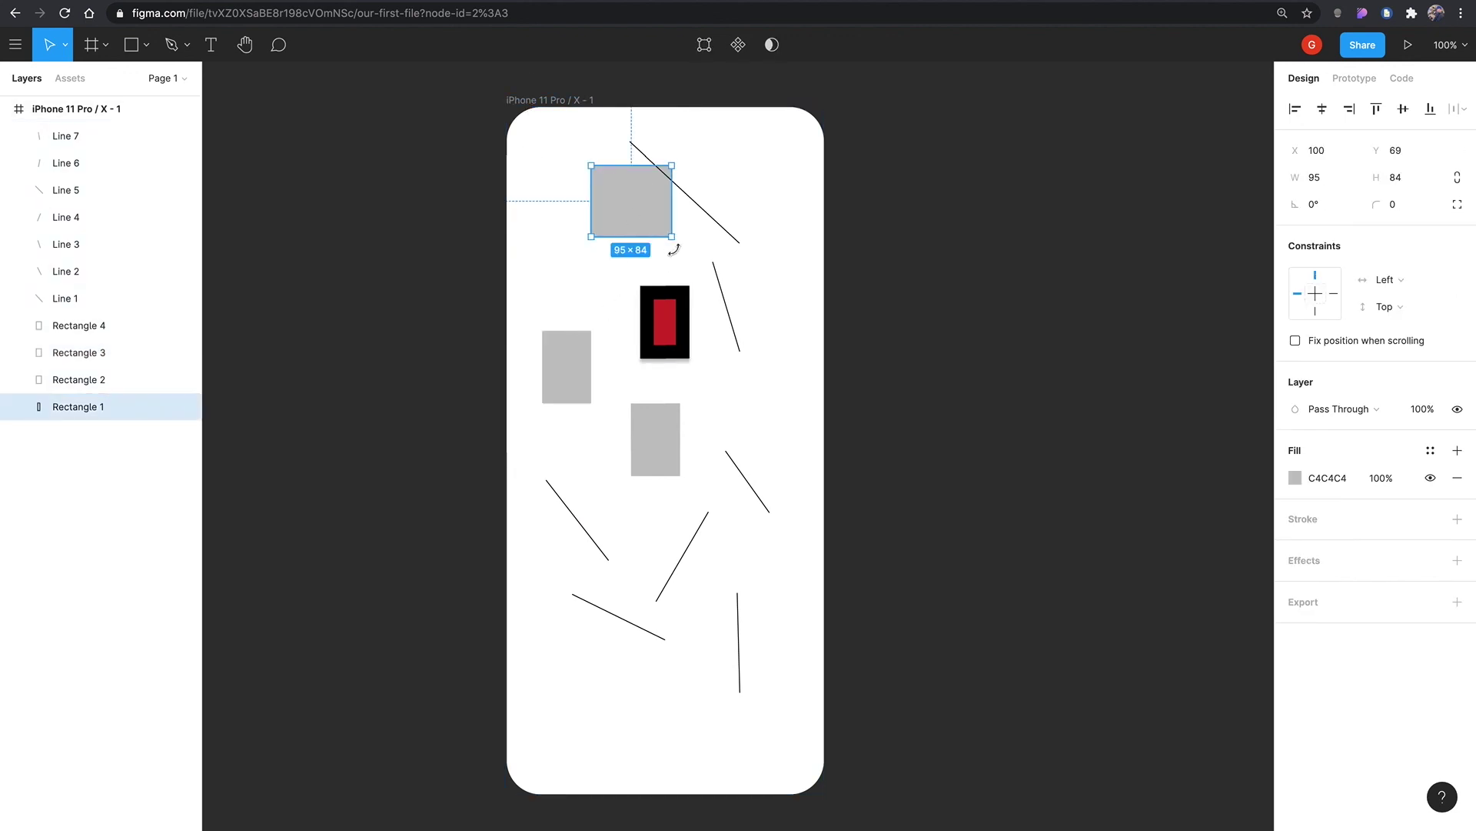
{"action": "left_click", "coordinate": [1321, 604]}
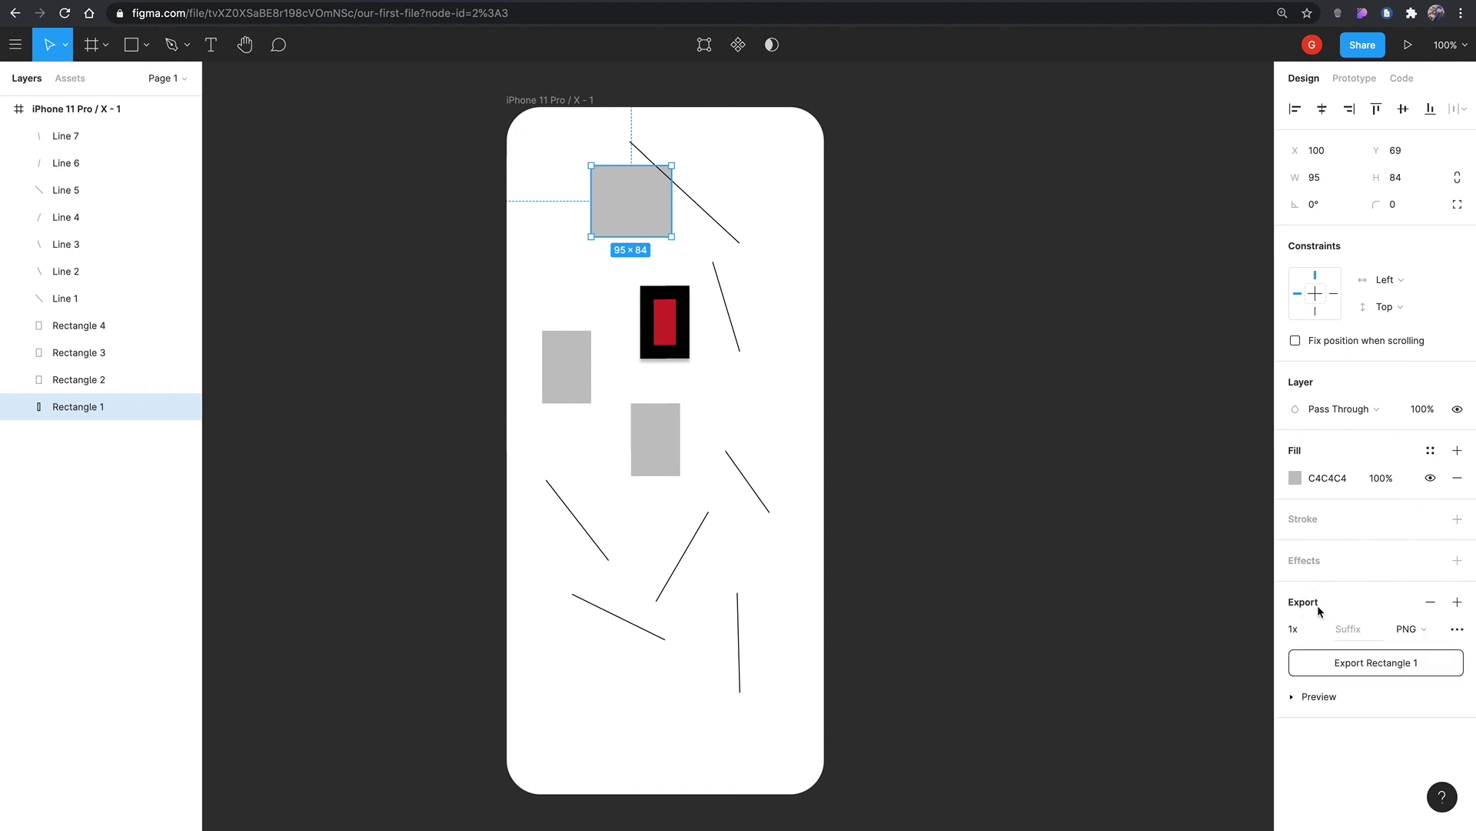
{"action": "left_click", "coordinate": [1424, 635]}
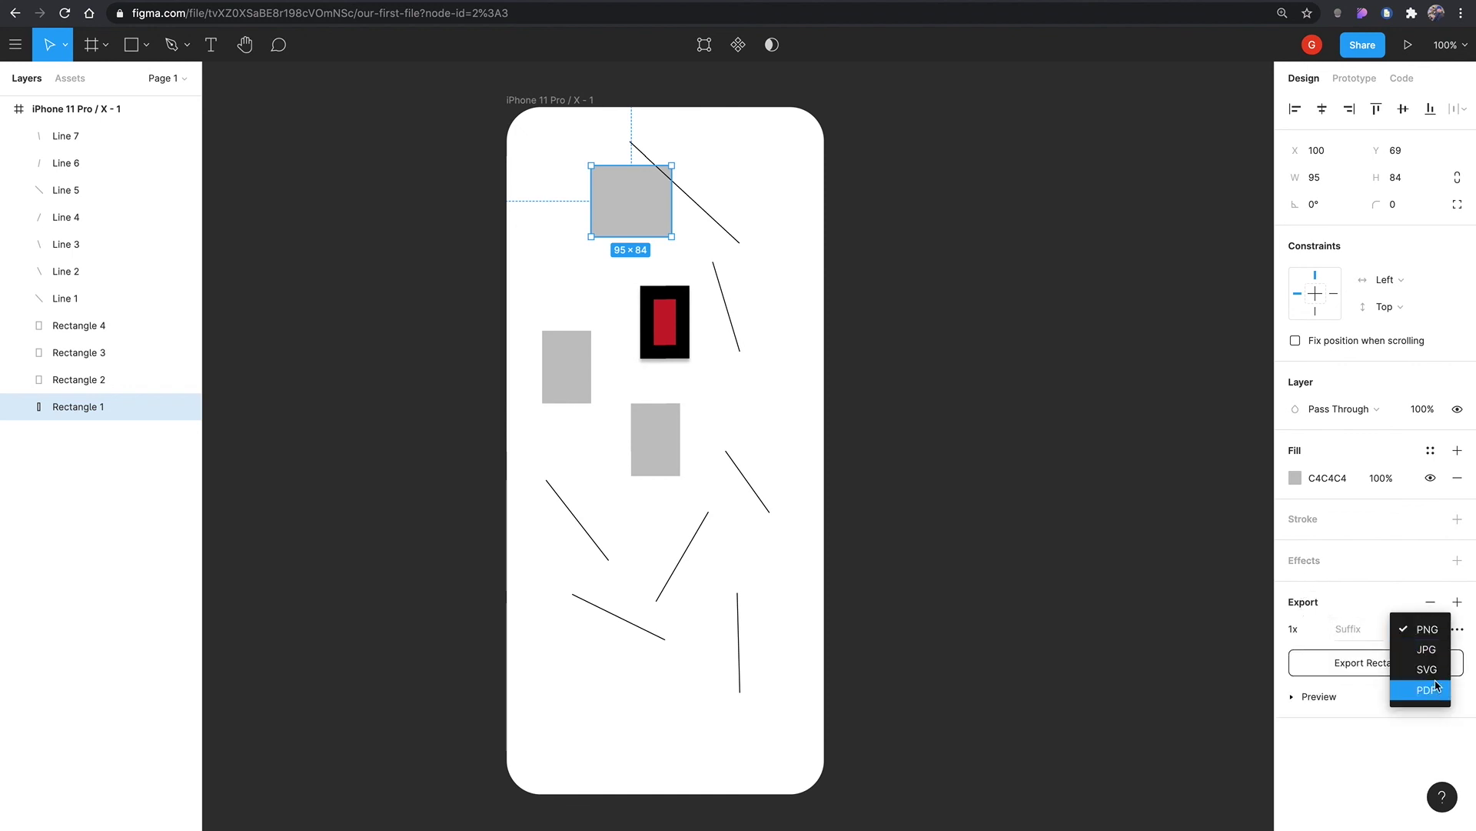